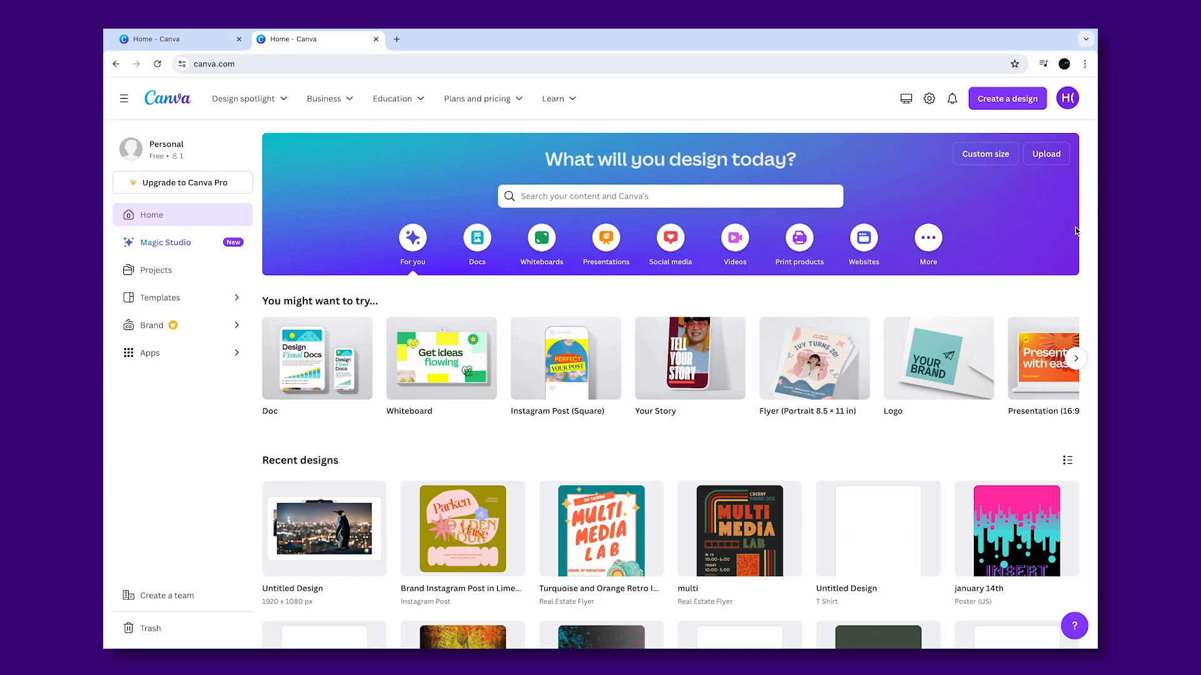
- Create a new design from the starred template "Pale Blue White Peaceful Winter Landscape Phone Wallpaper"
click(213, 298)
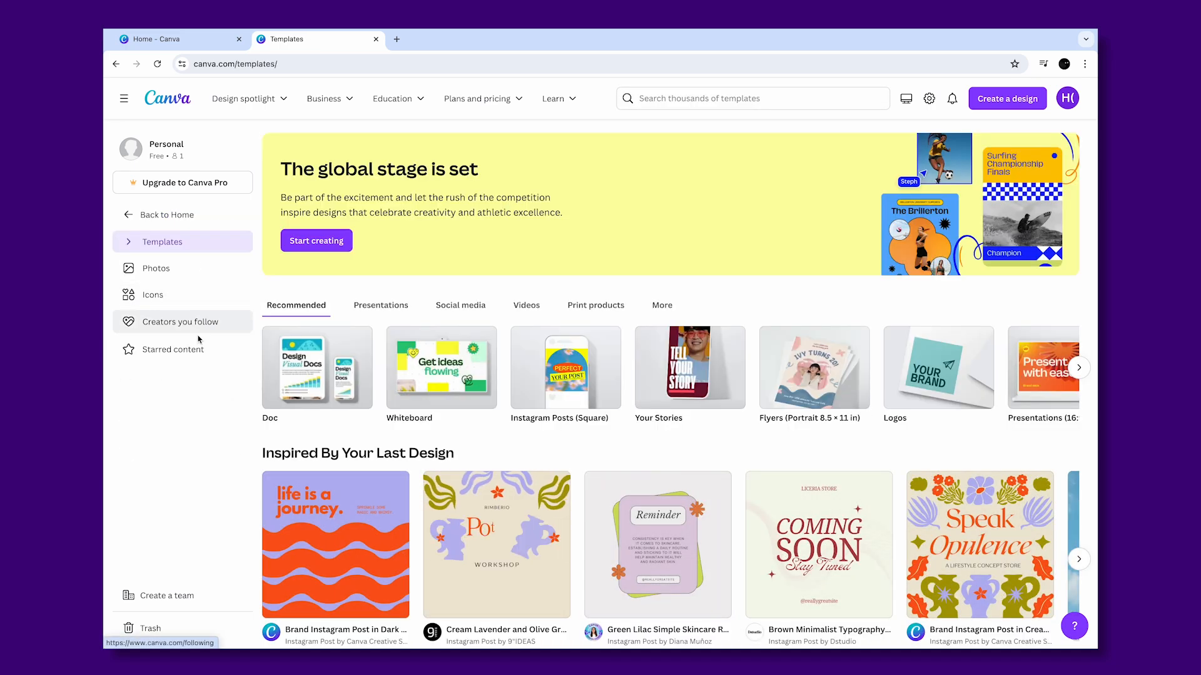
click(188, 349)
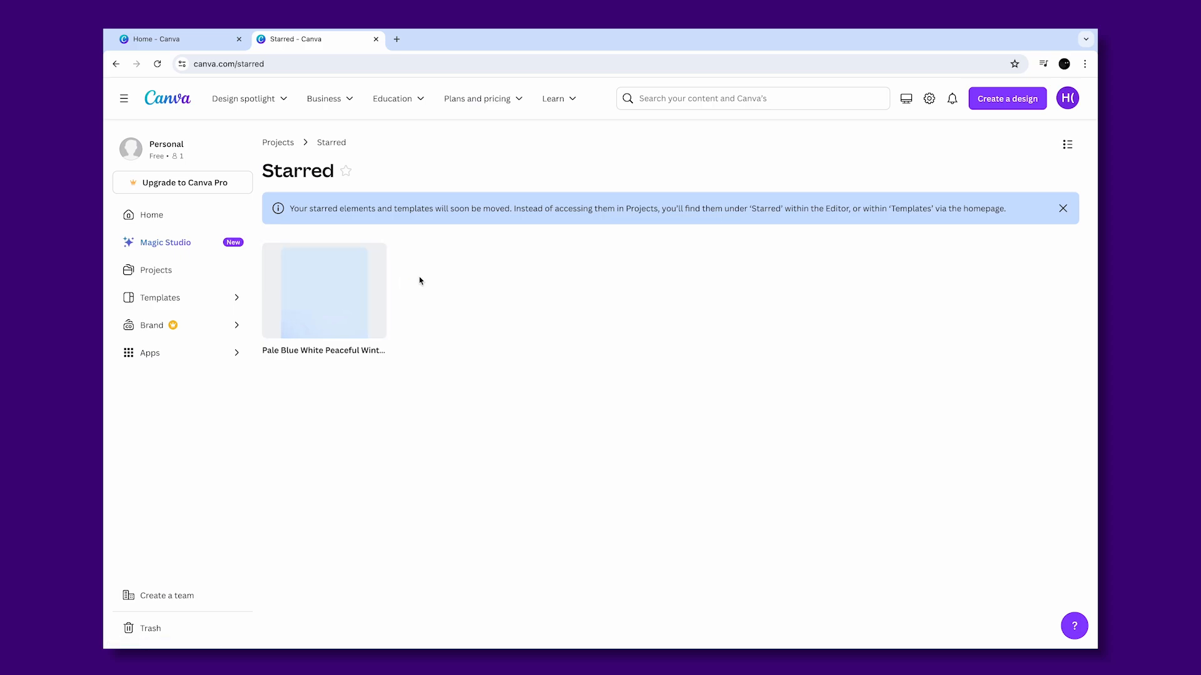
double_click(340, 301)
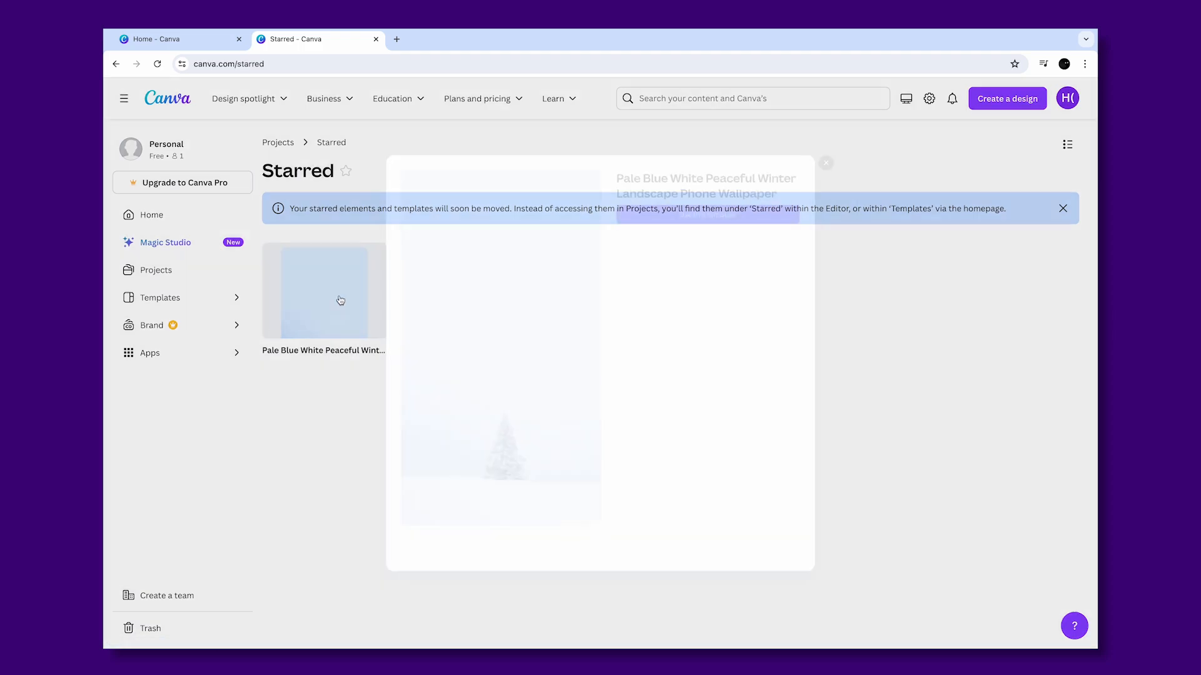
click(340, 301)
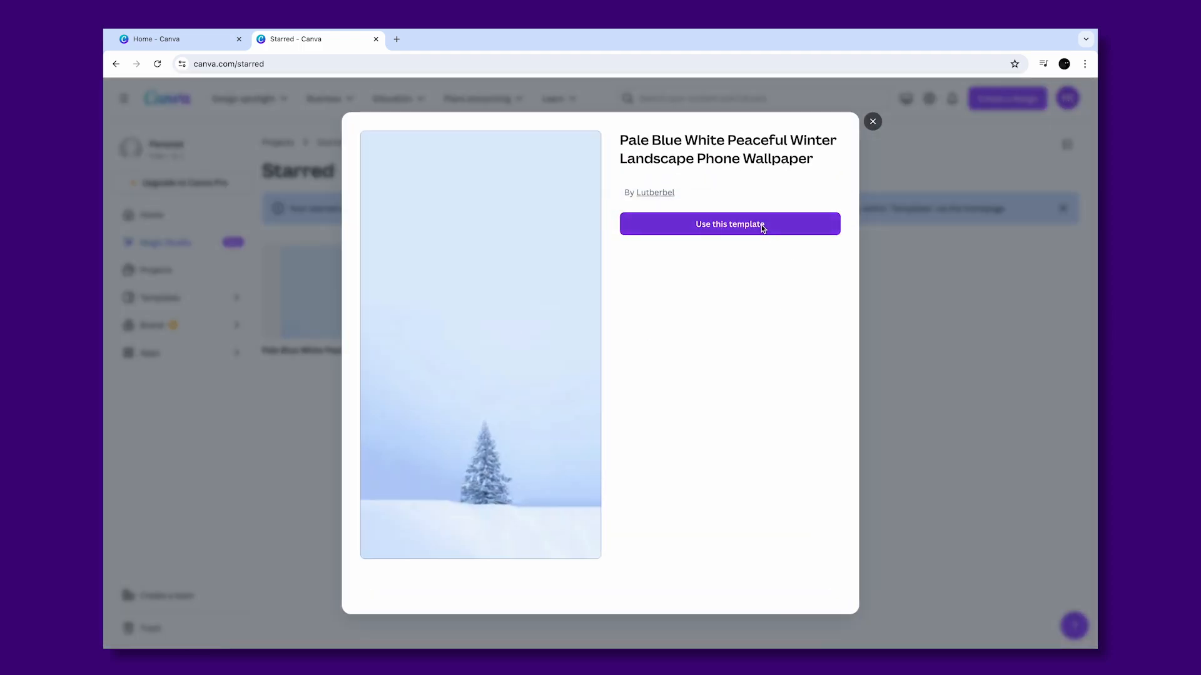
click(761, 227)
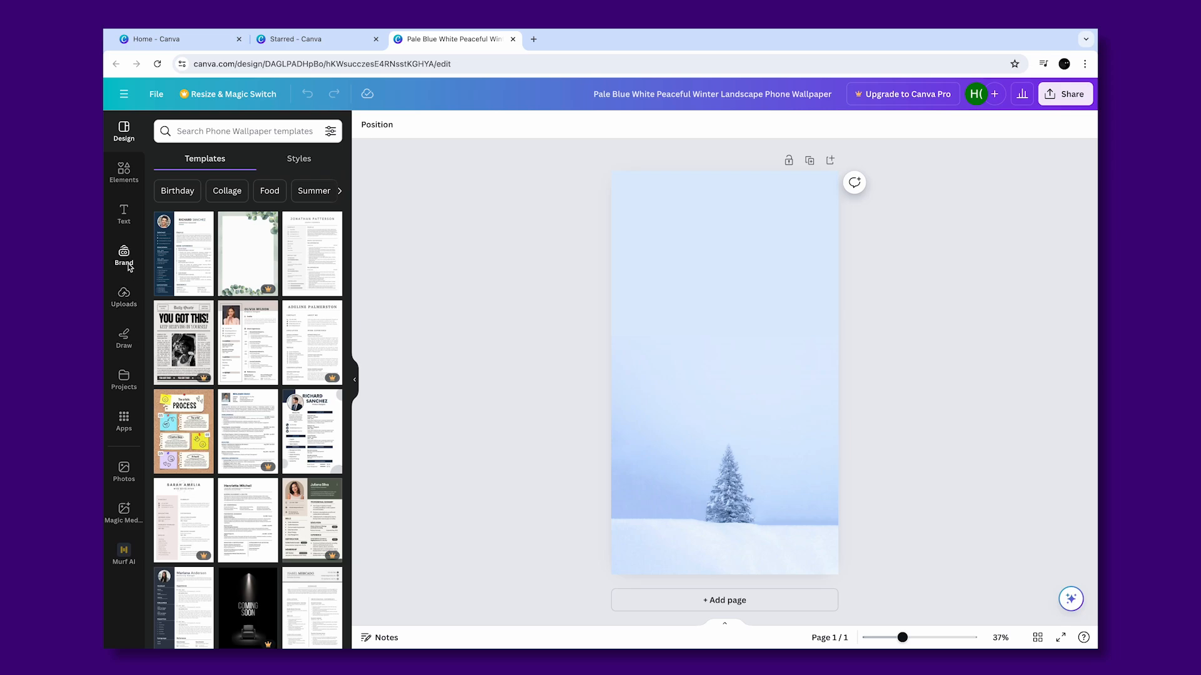
- Open the Magic Media AI generator and review its options for generating images, graphics and videos
click(124, 173)
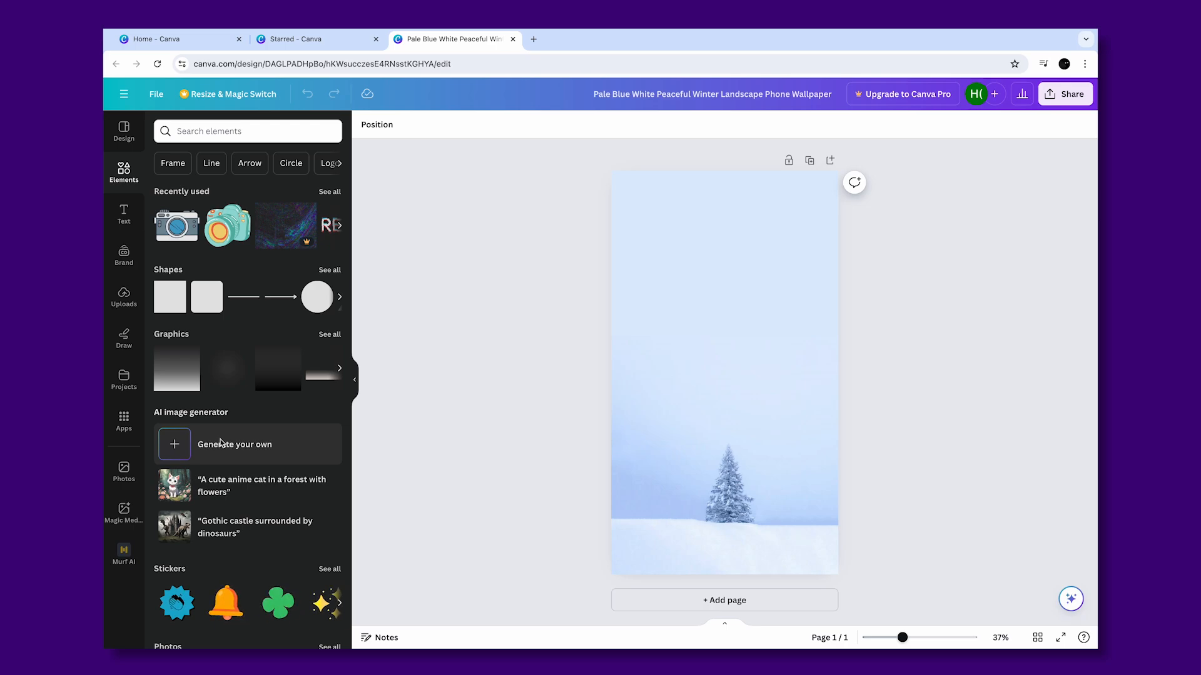
click(220, 443)
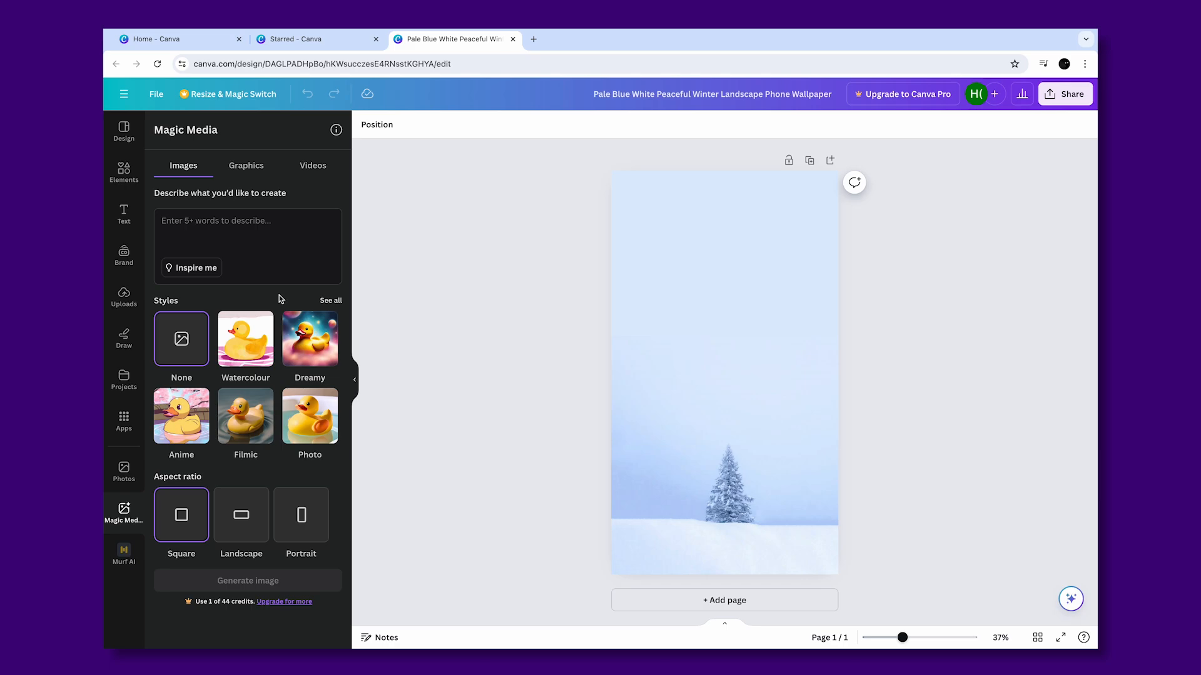
click(253, 166)
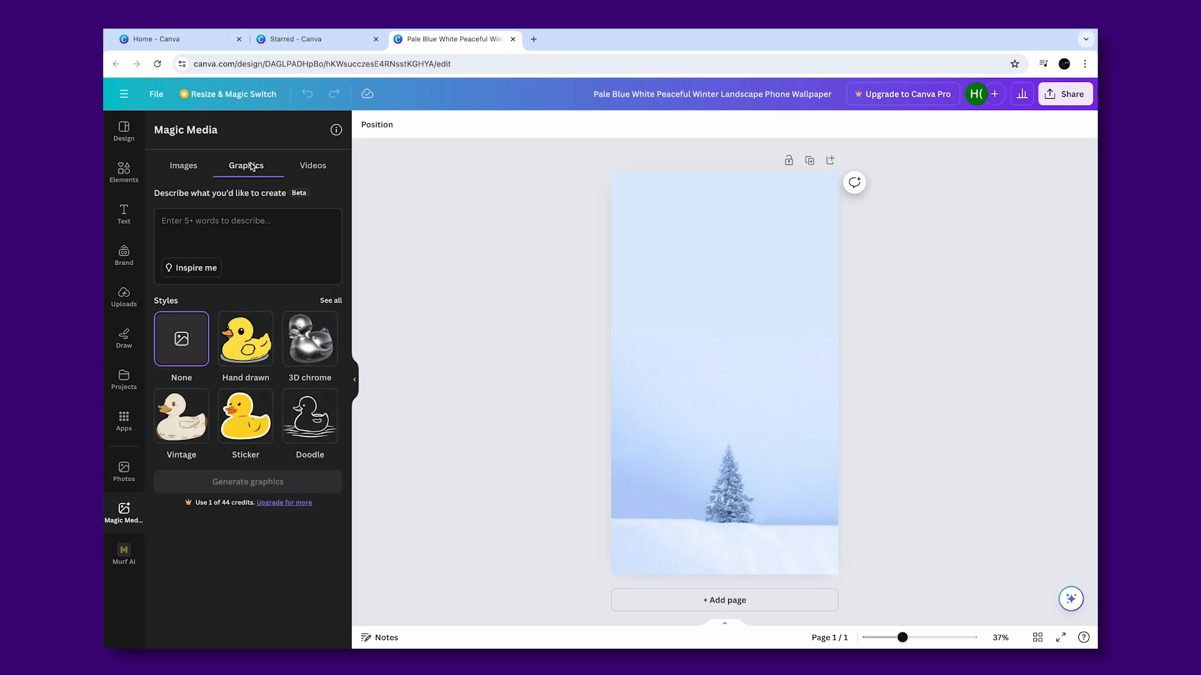
click(313, 165)
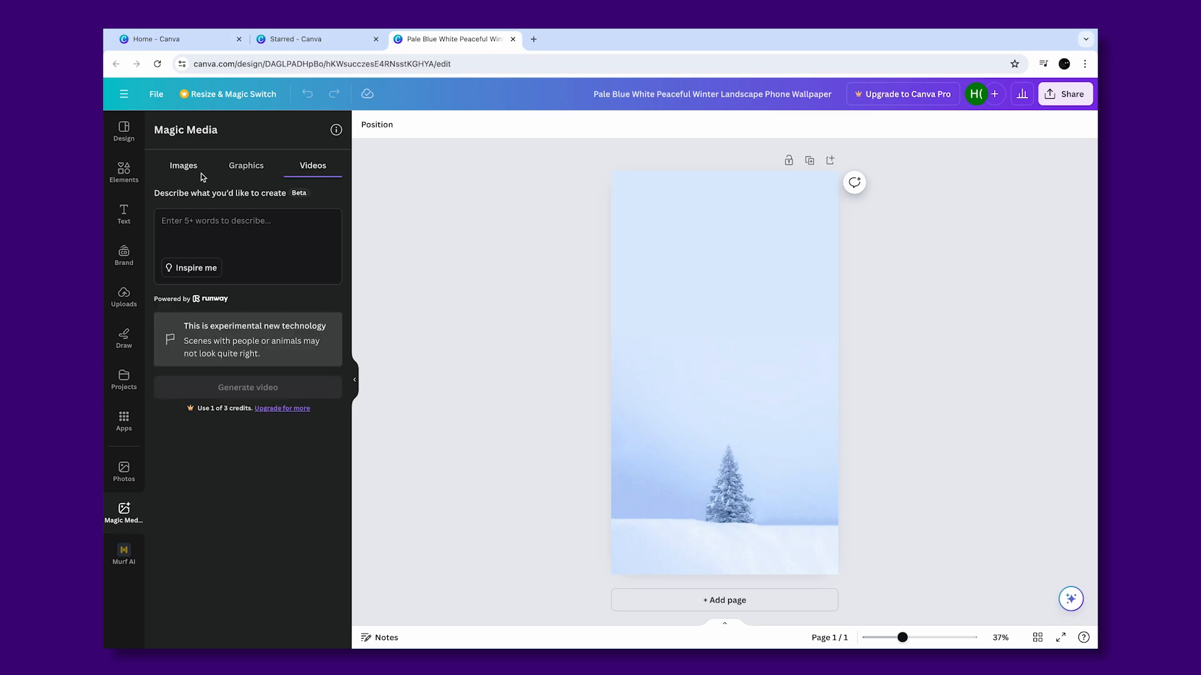
click(235, 172)
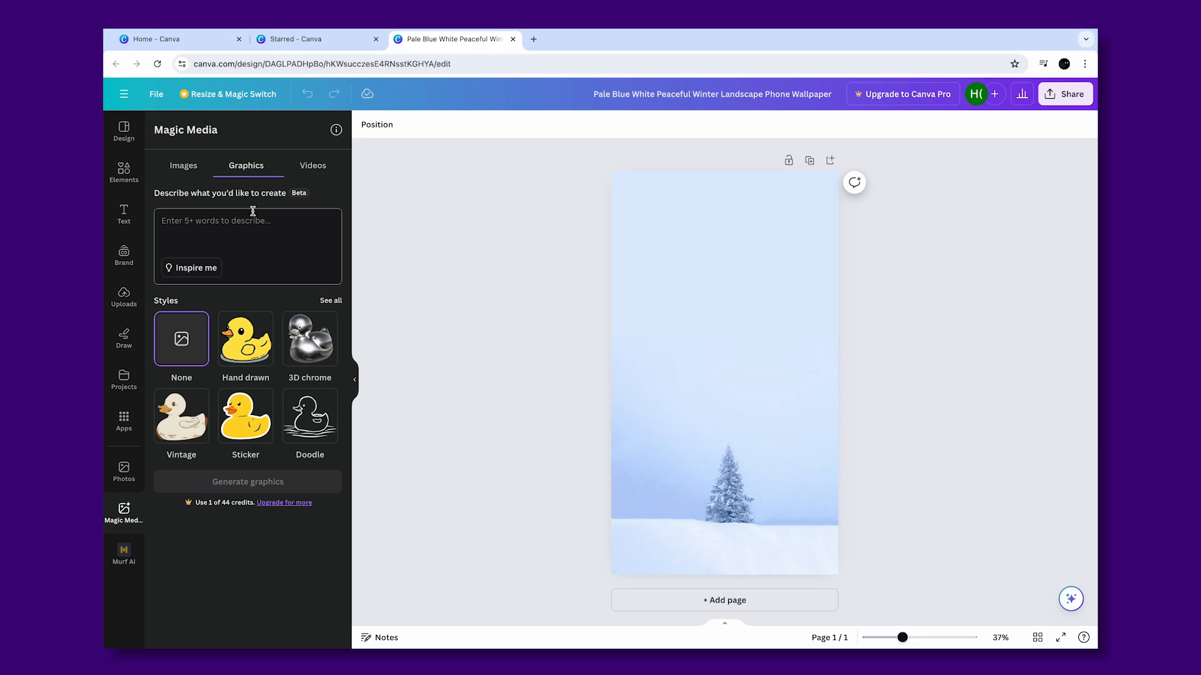
- Place the teal camera graphic from the recently used elements on the wallpaper, and delete it again
click(122, 171)
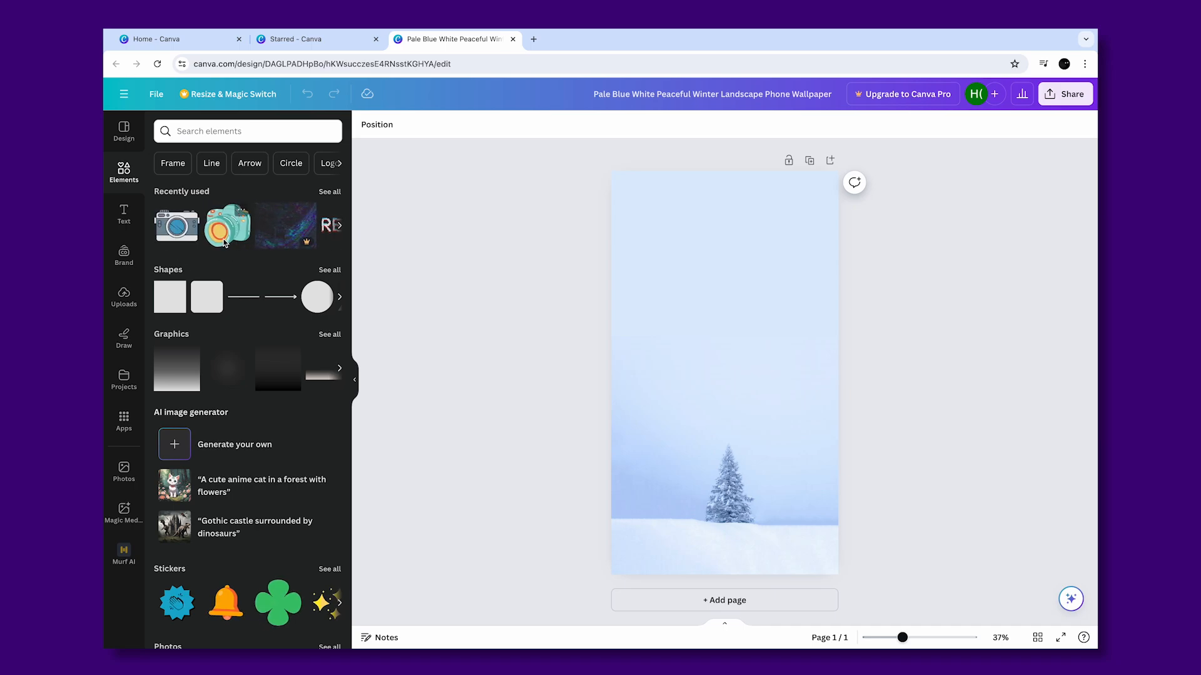
drag(227, 227, 712, 250)
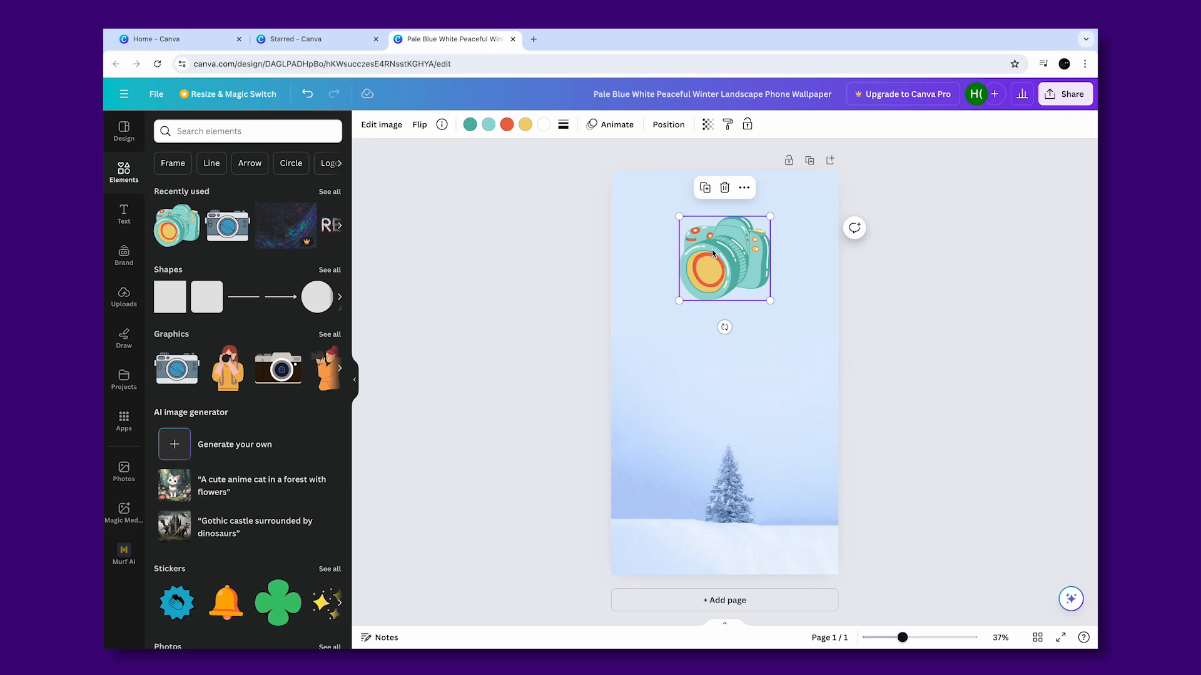
key(Delete)
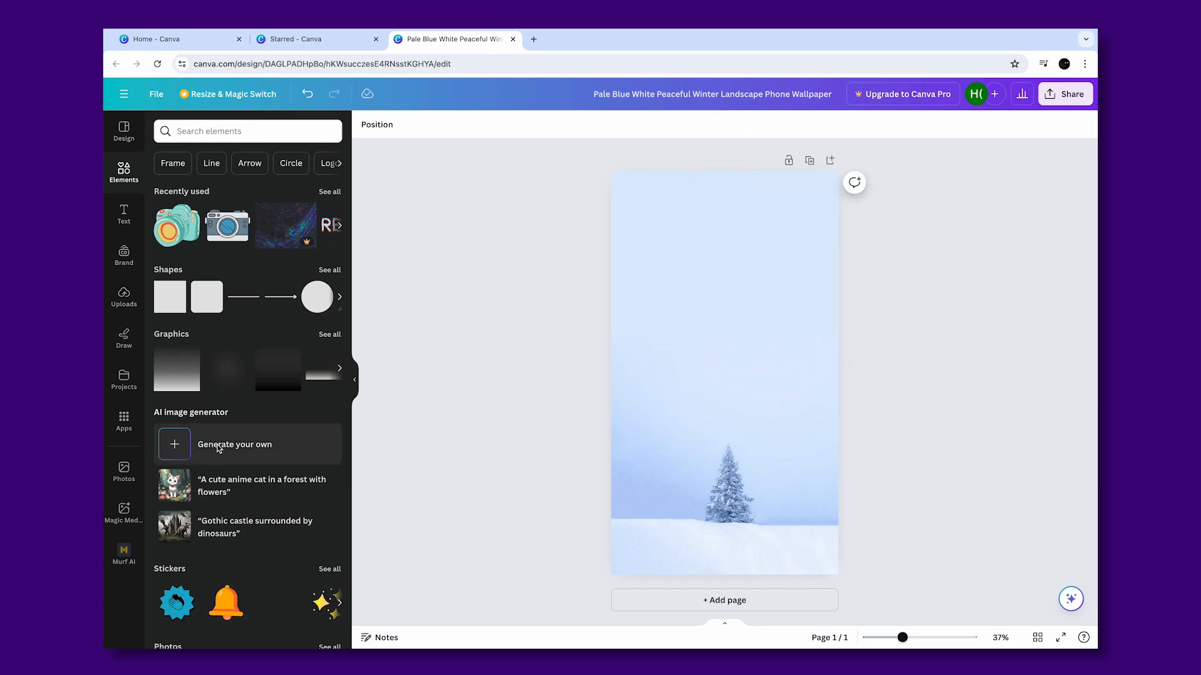
- Generate Magic Media graphics from the prompt "puffy winter clouds that are snowing" with no style
click(124, 511)
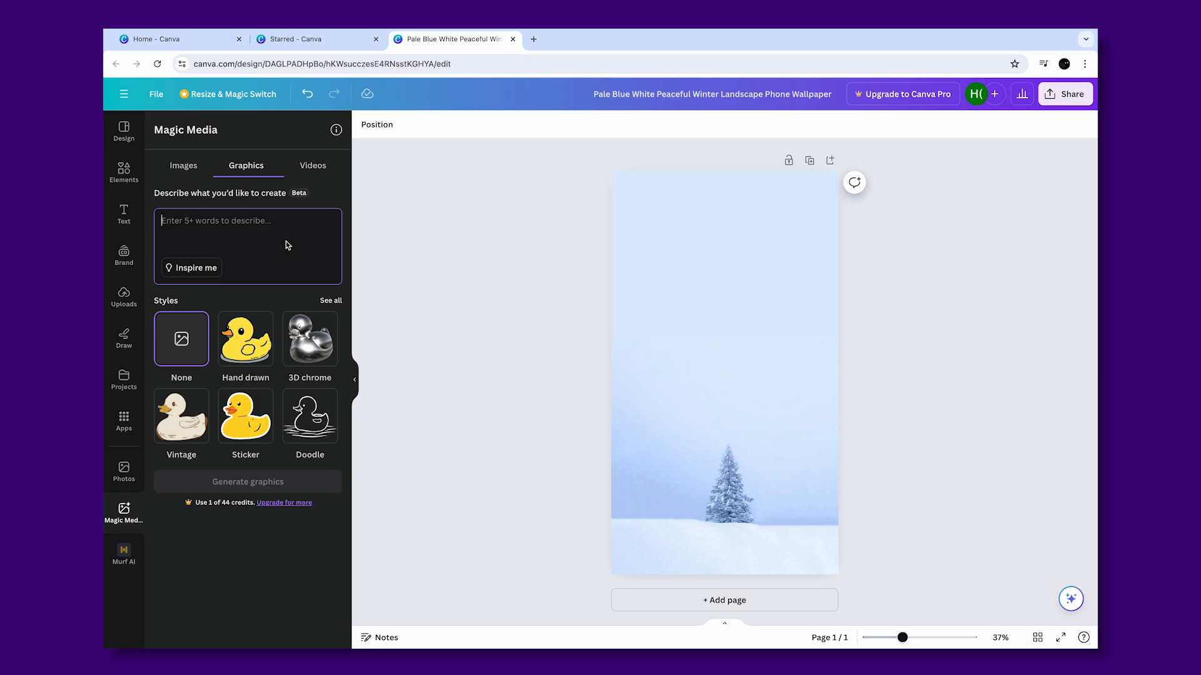
text(puffy )
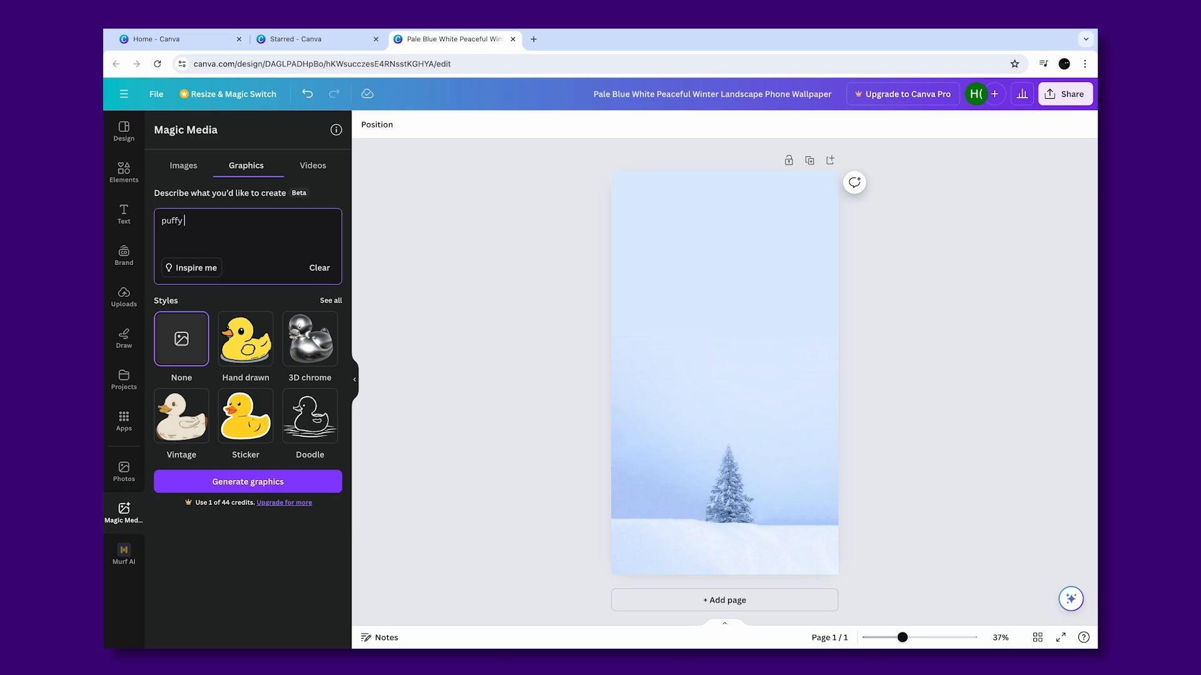
text(winter clouds that are snowing)
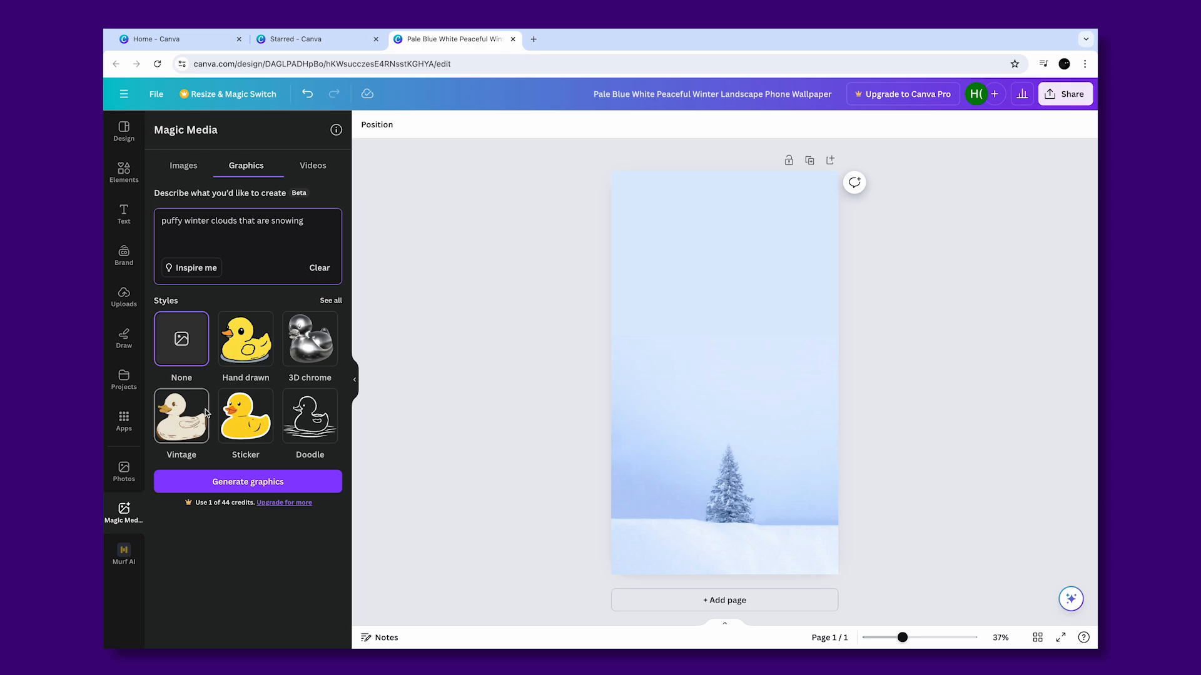
click(247, 487)
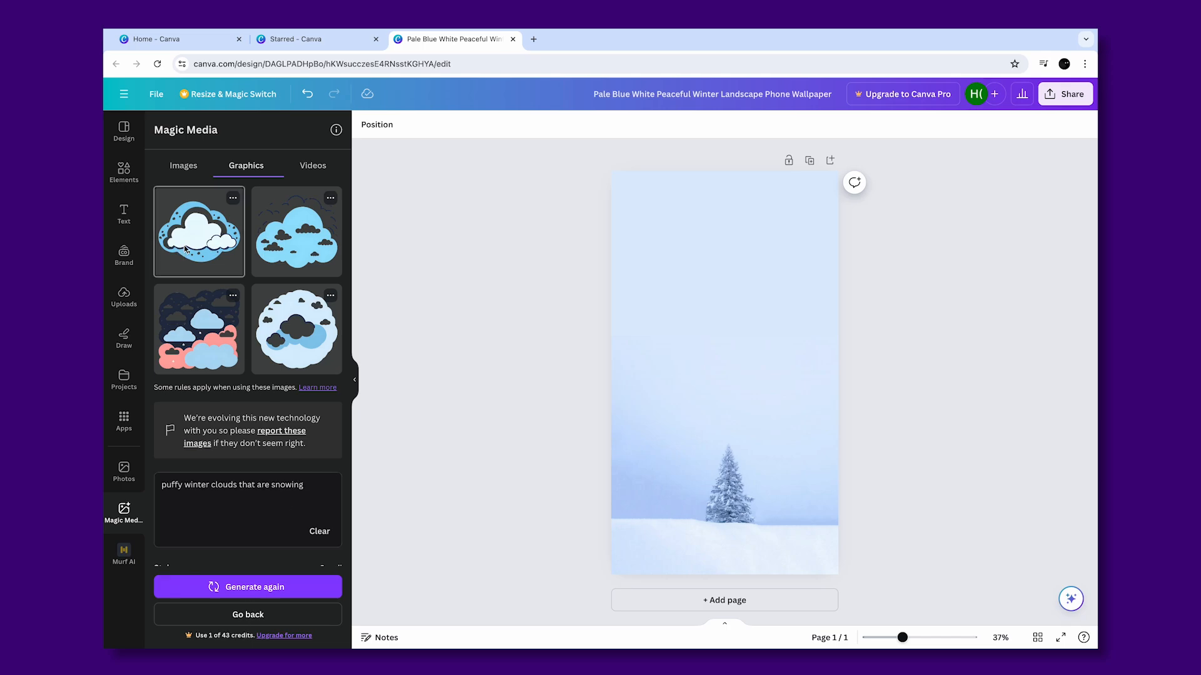
- Add the first generated cloud graphic to the wallpaper, shrink it and place it in the page's upper left corner
drag(185, 249, 664, 237)
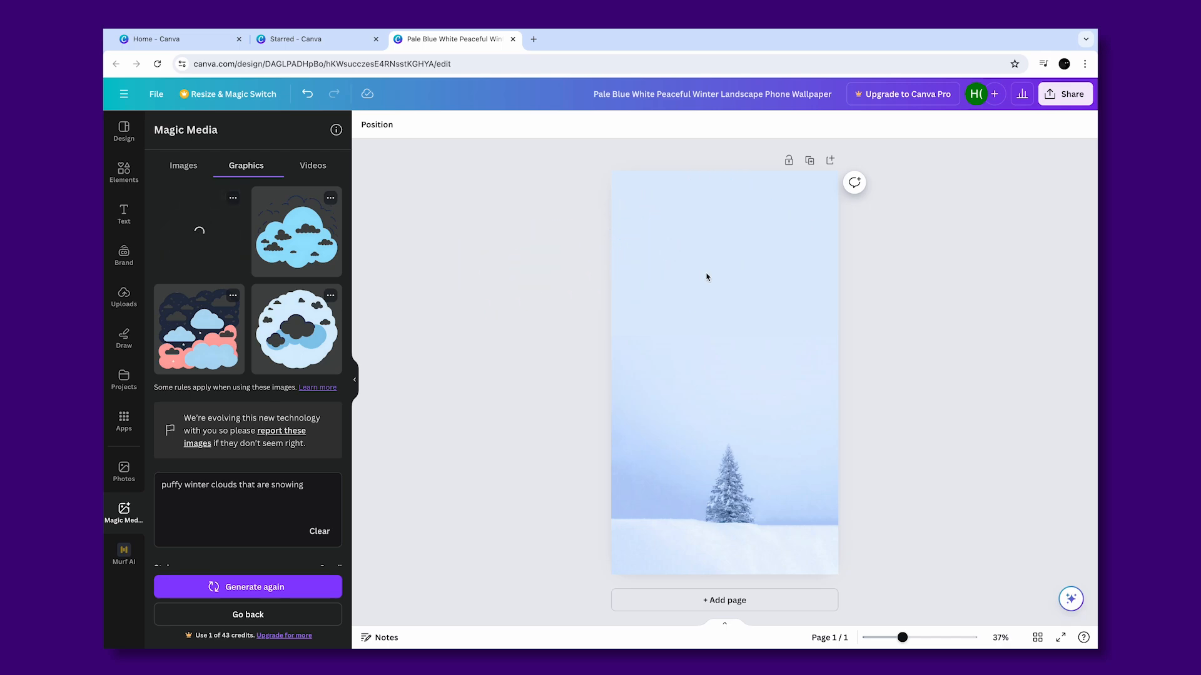
drag(729, 240, 740, 243)
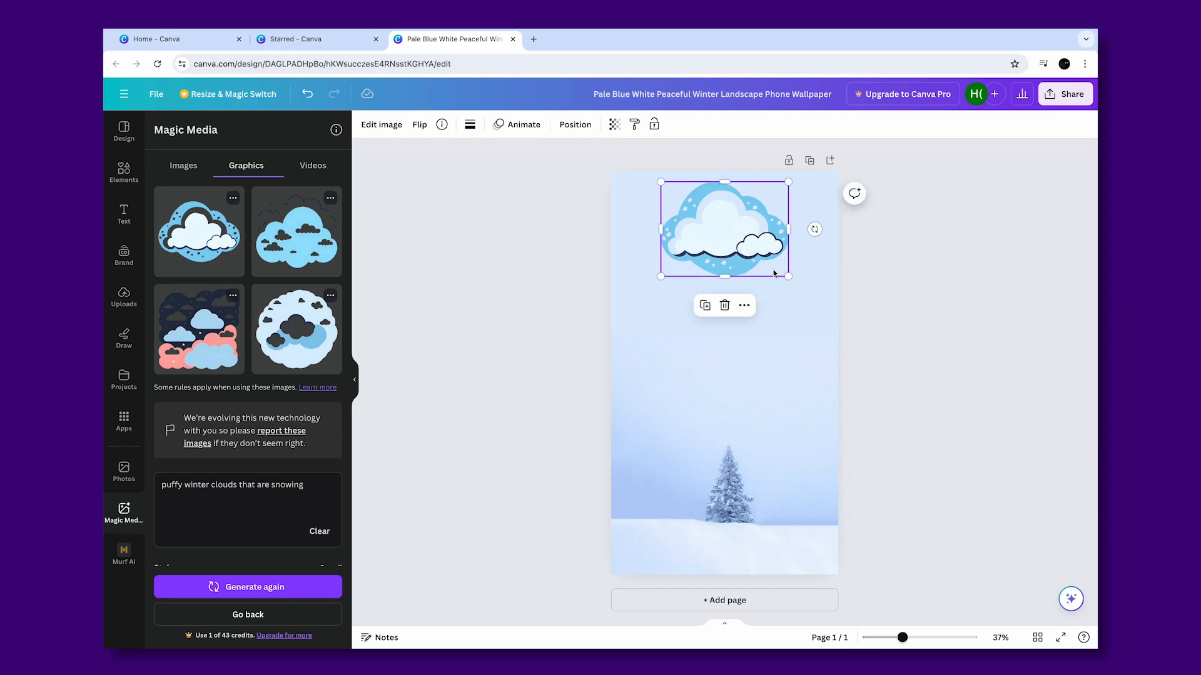
drag(789, 276, 670, 228)
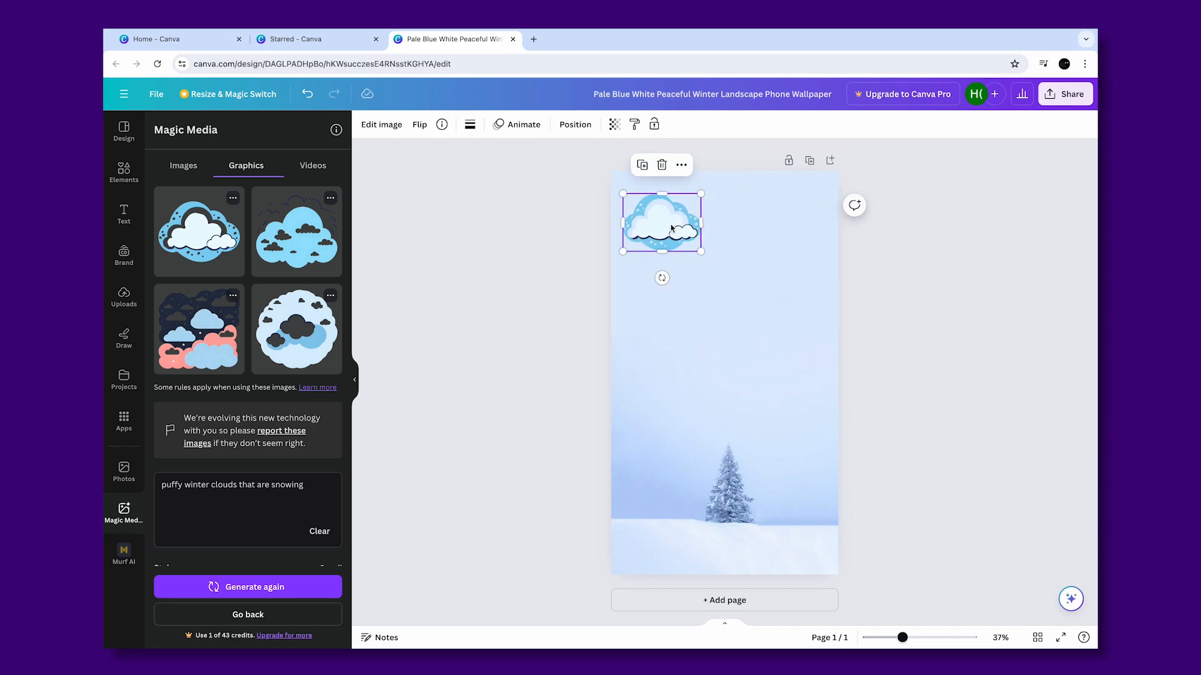
- Duplicate the small cloud graphic twice
click(681, 164)
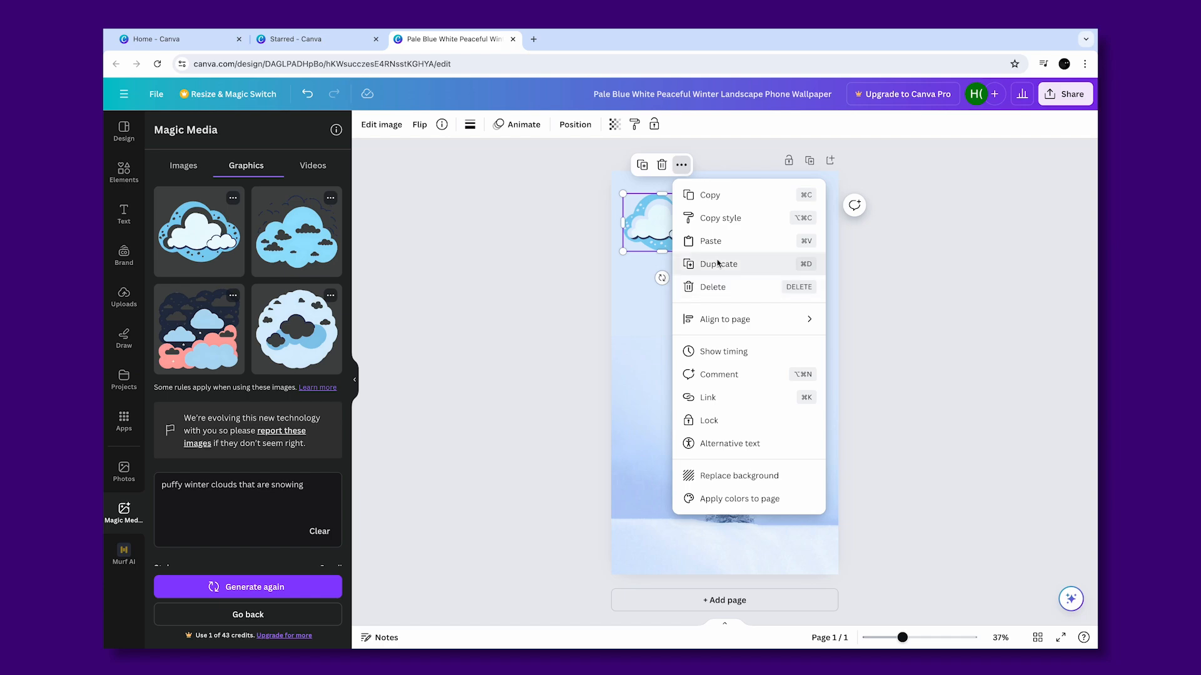
click(717, 260)
click(685, 168)
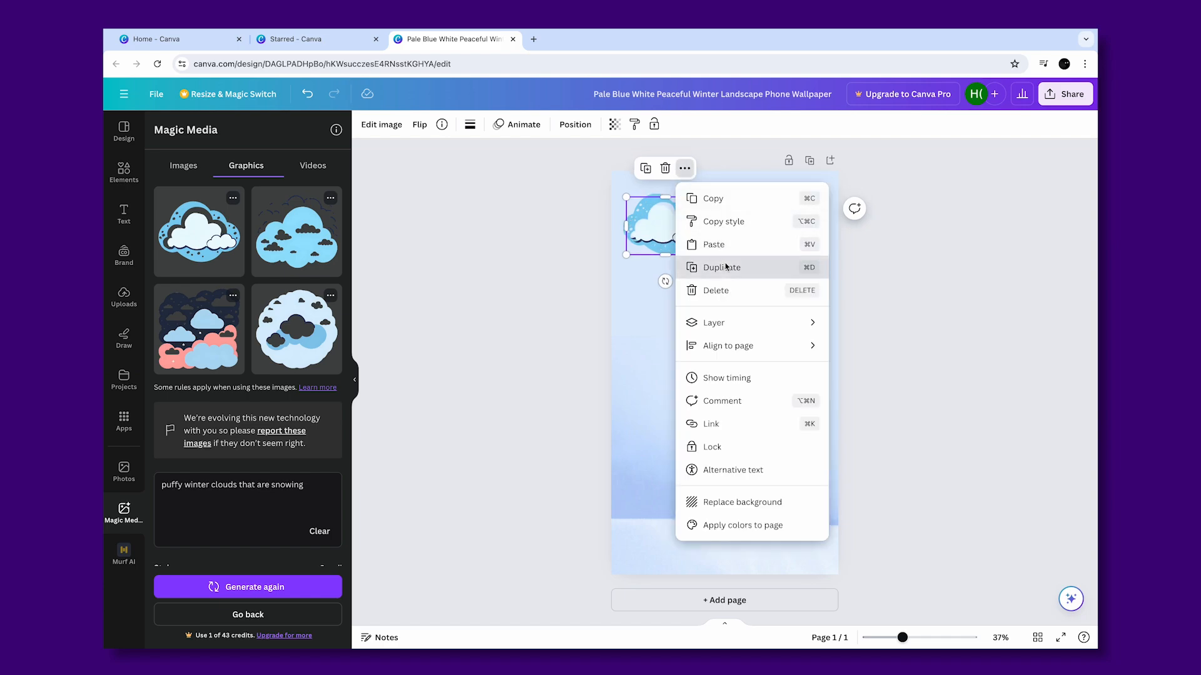
click(726, 266)
- Arrange the three clouds in an arch across the top of the wallpaper, with the middle cloud highest
drag(664, 216, 750, 261)
click(672, 225)
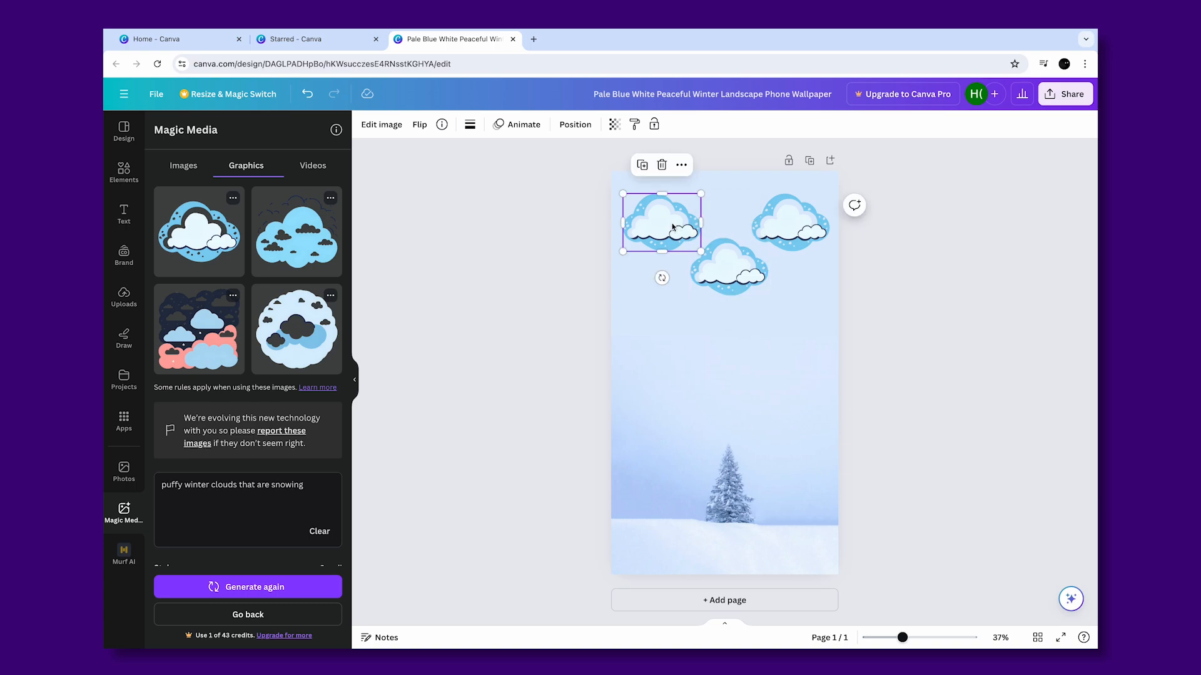
drag(672, 225, 789, 242)
click(719, 269)
click(781, 223)
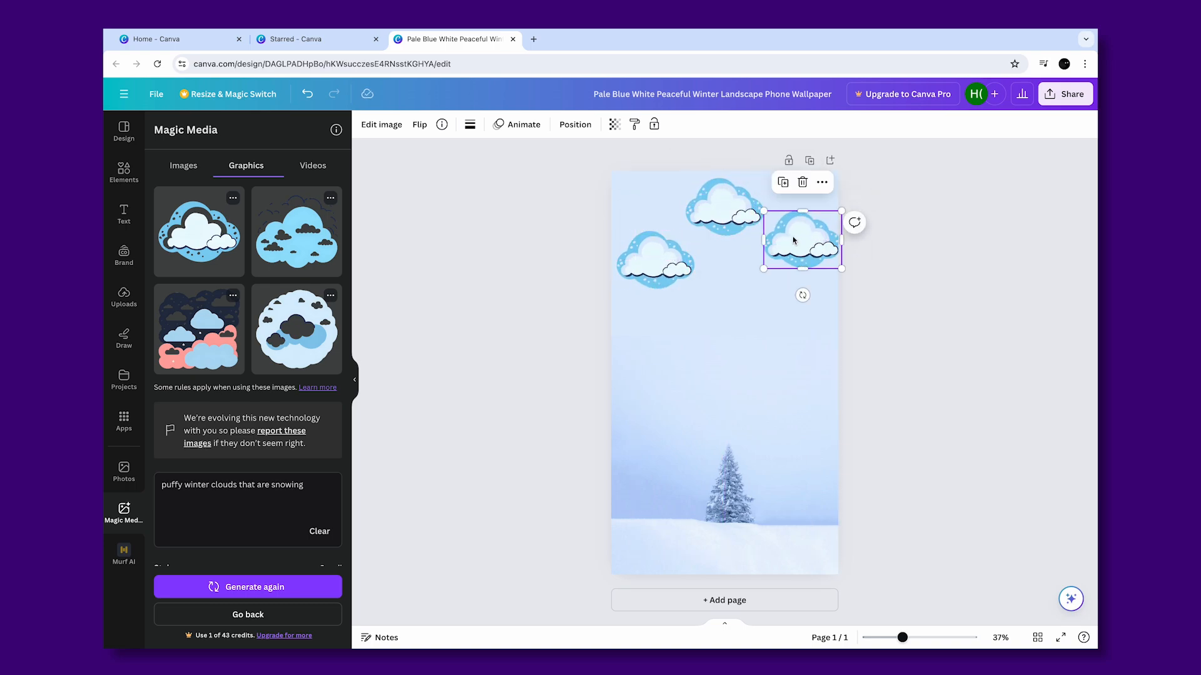
click(664, 245)
drag(664, 245, 721, 209)
click(719, 200)
click(939, 374)
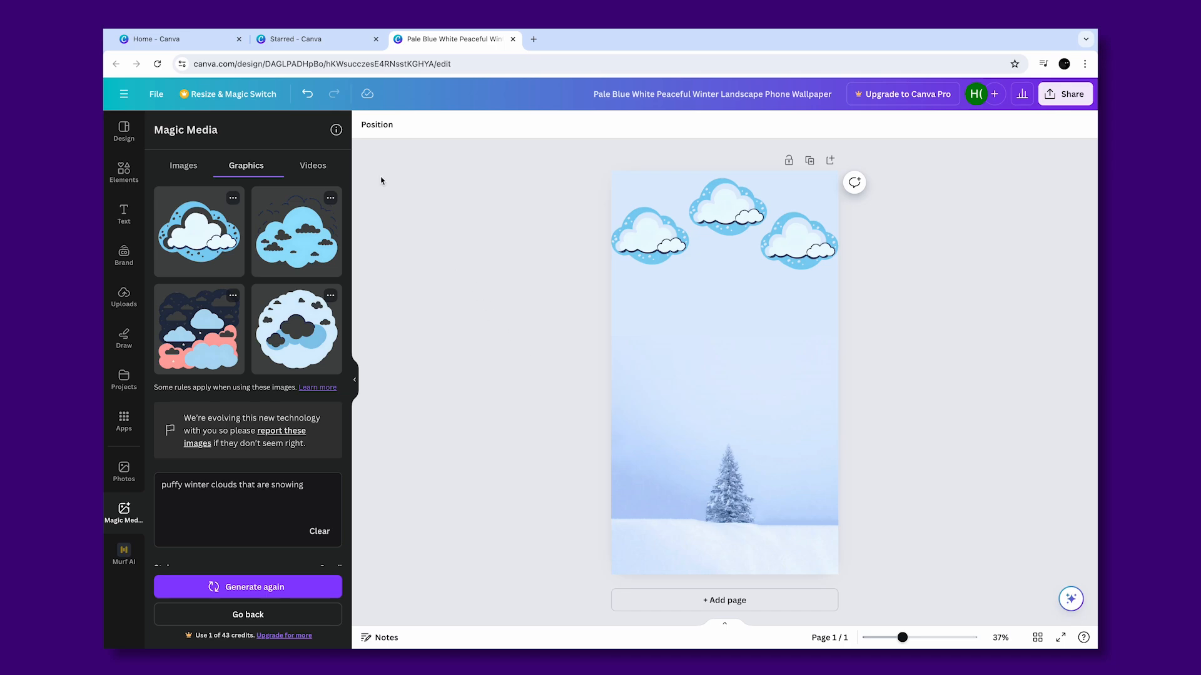
- Reuse the prompt "puffy winter clouds that are snowing" to generate square Magic Media images with no style
click(191, 170)
triple_click(279, 483)
key(ctrl+c)
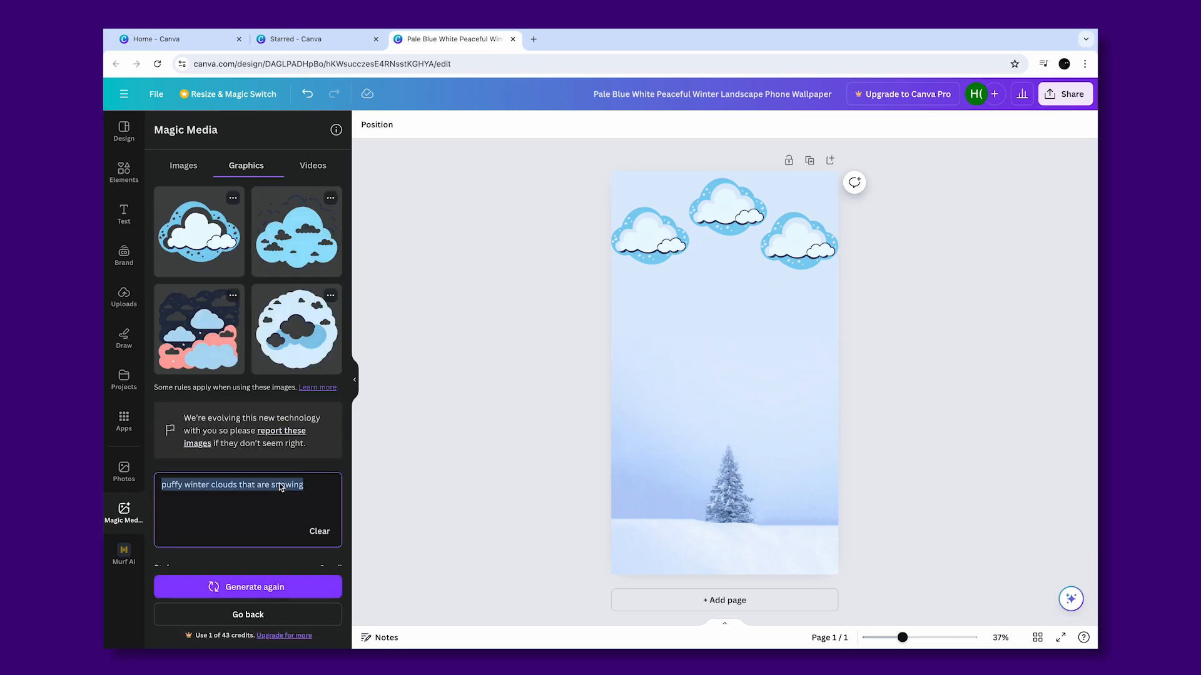
click(184, 165)
click(257, 241)
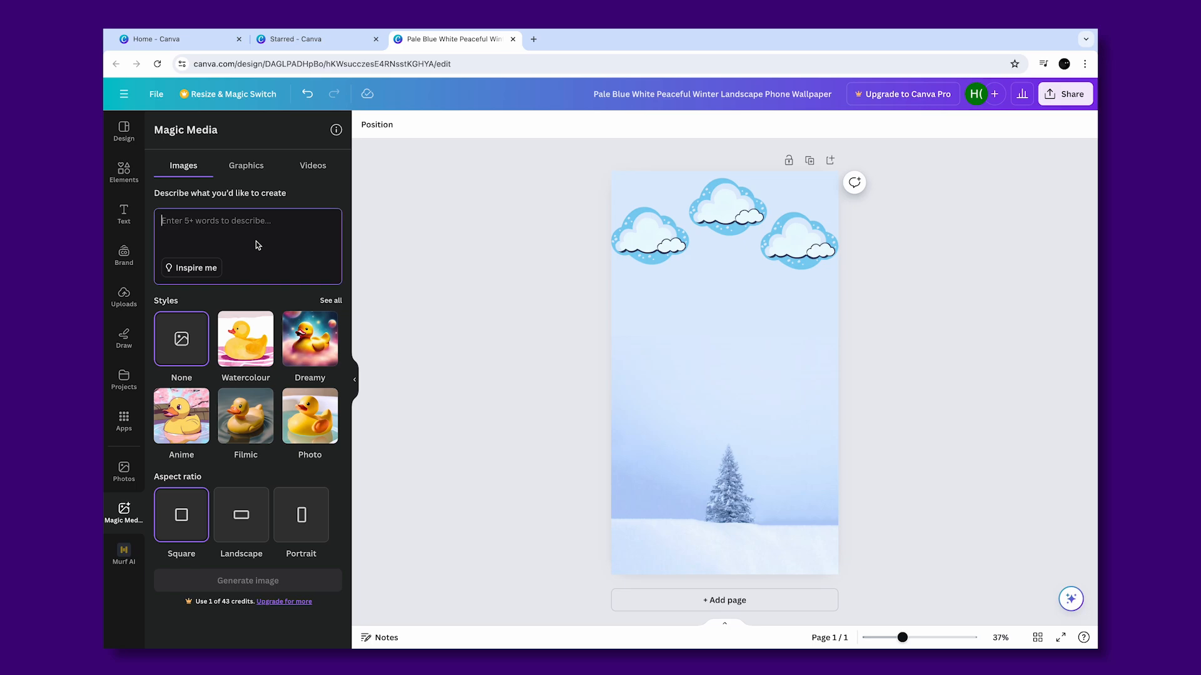
key(ctrl+v)
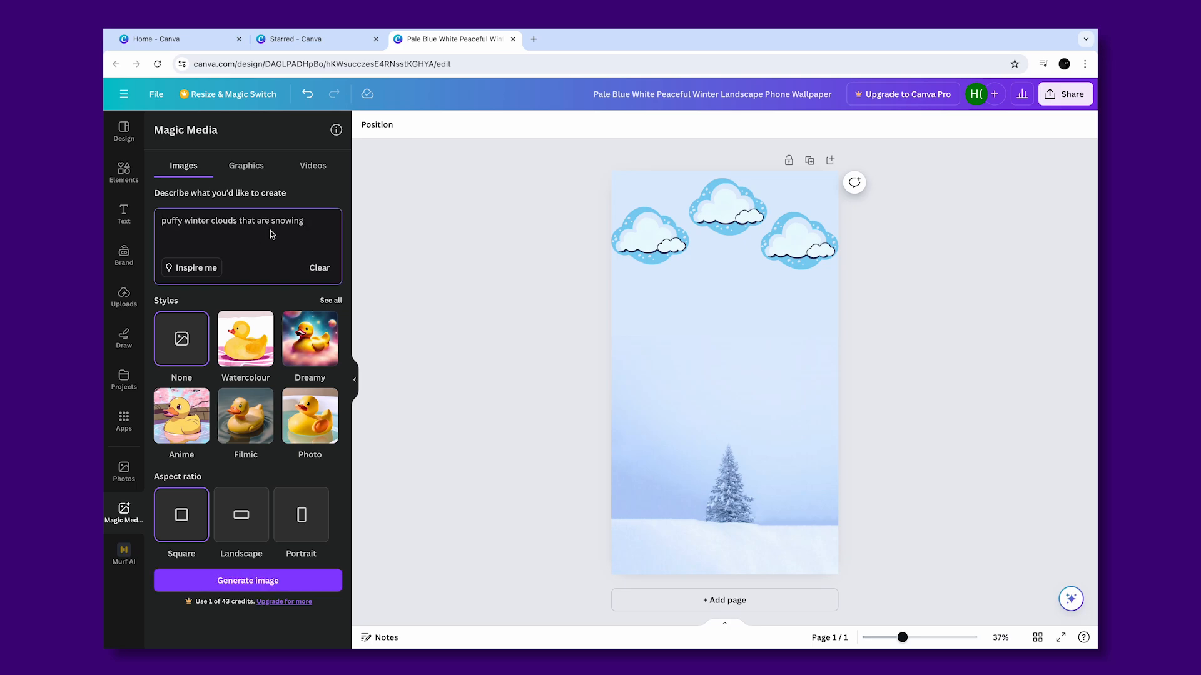
click(286, 588)
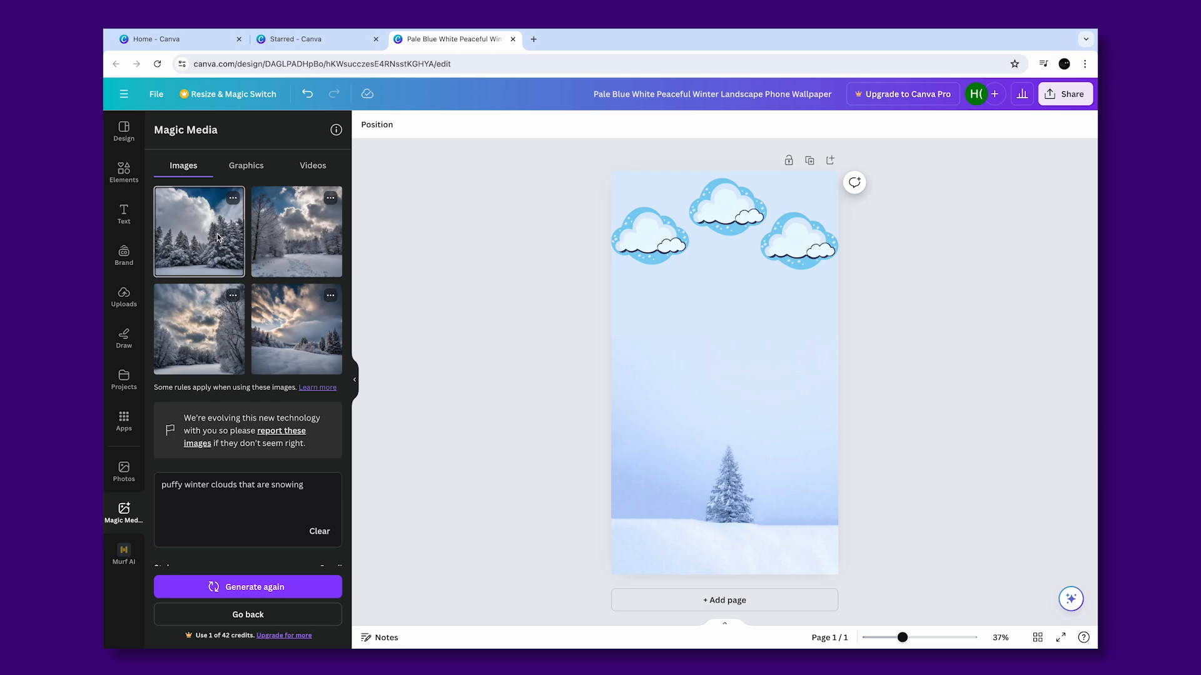
- Add the first generated snowy forest image below the clouds and enlarge it to almost the full page width
drag(216, 233, 730, 356)
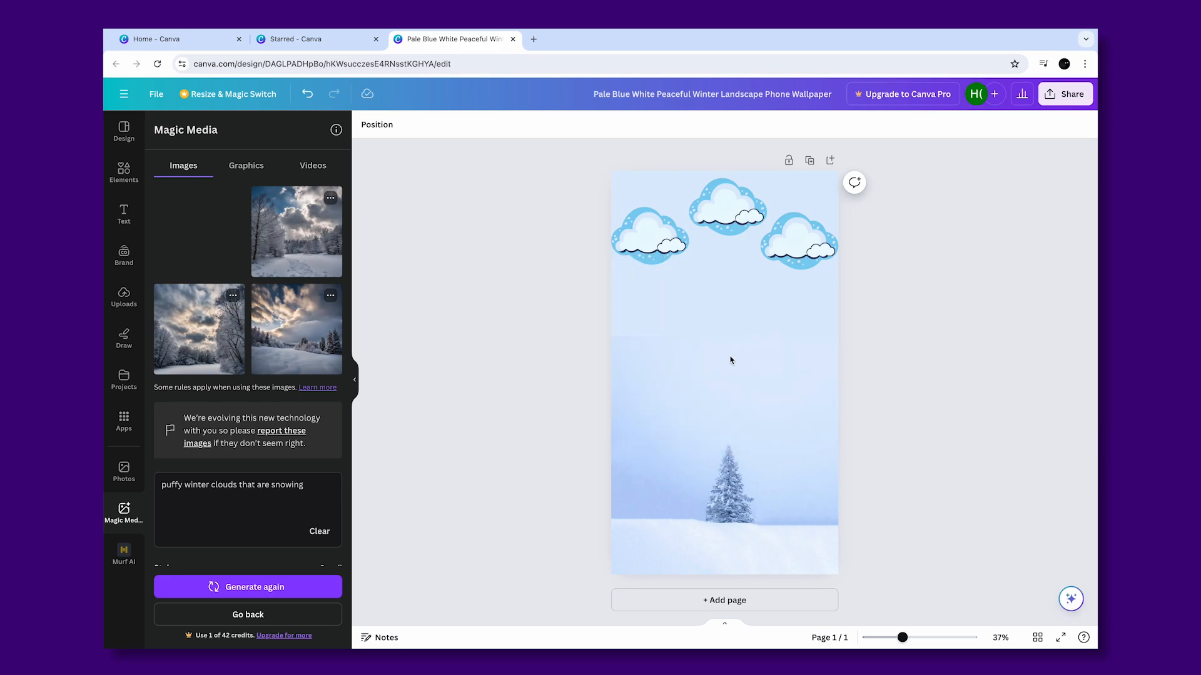
drag(727, 315, 719, 322)
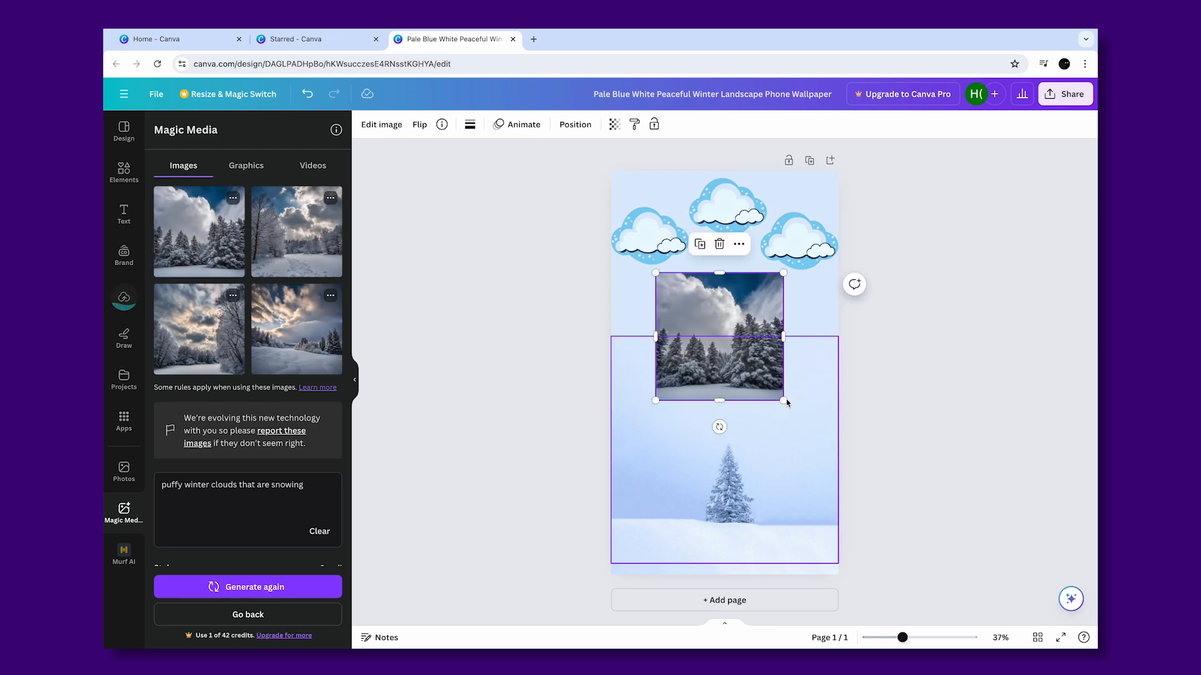
drag(788, 404, 762, 400)
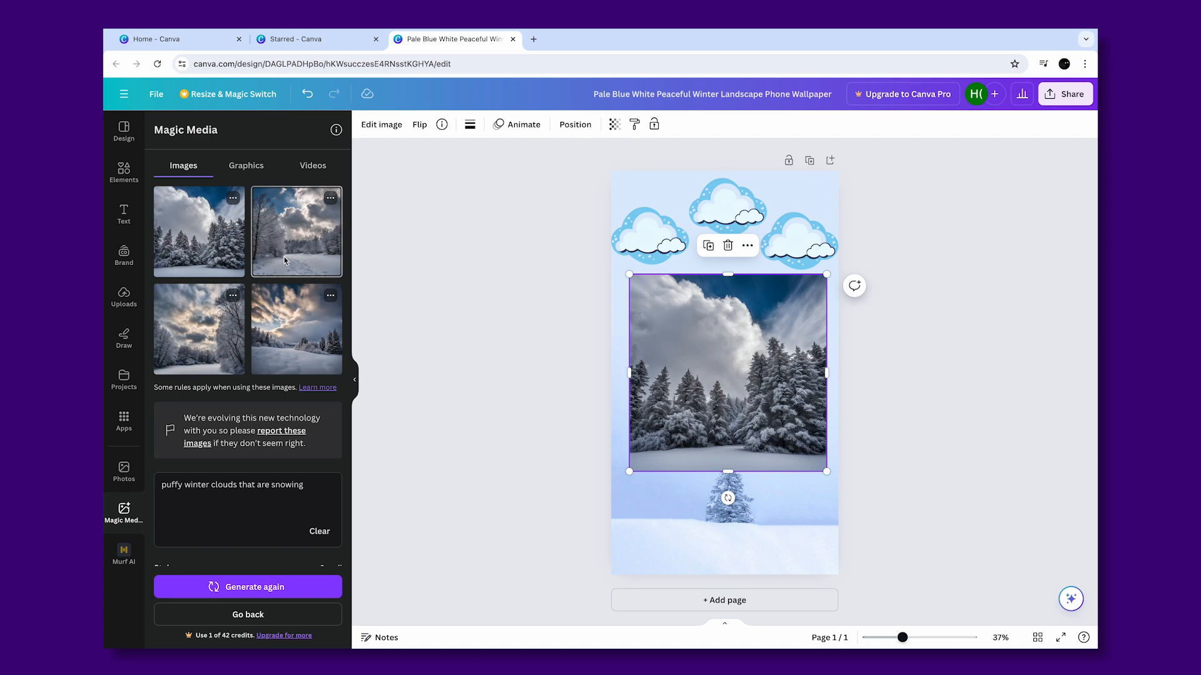
- Fill in the Magic Media video description with the copied prompt "puffy winter clouds that are snowing"
click(309, 175)
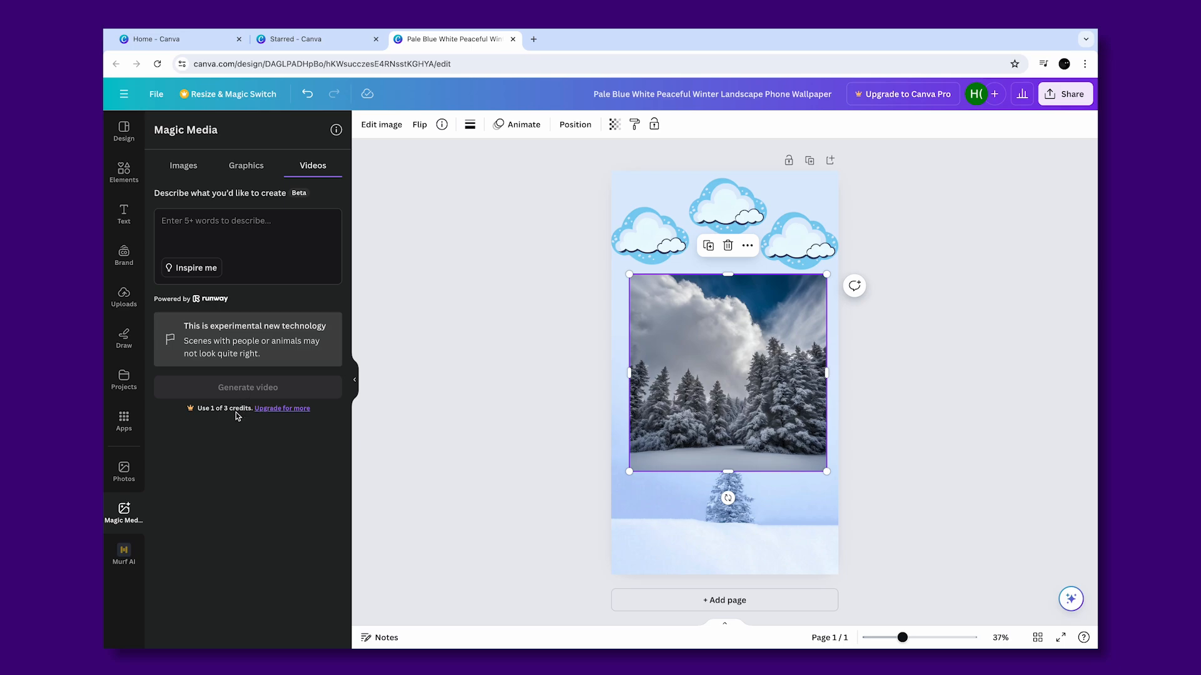
click(248, 217)
key(ctrl+v)
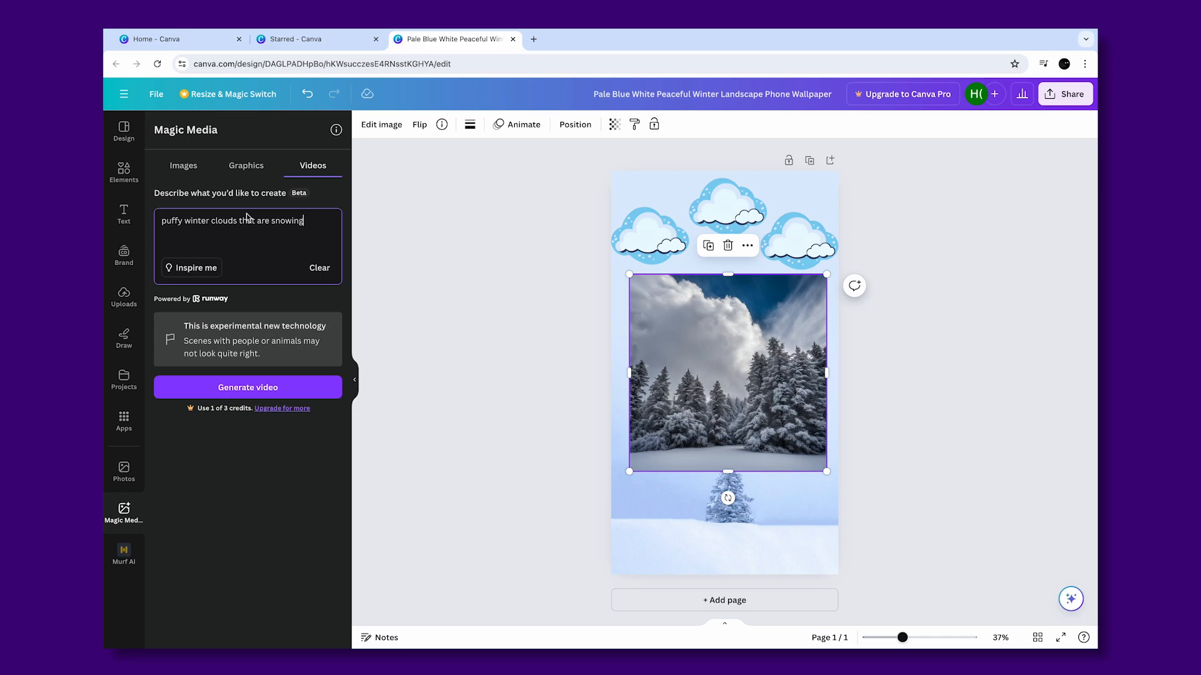
click(286, 512)
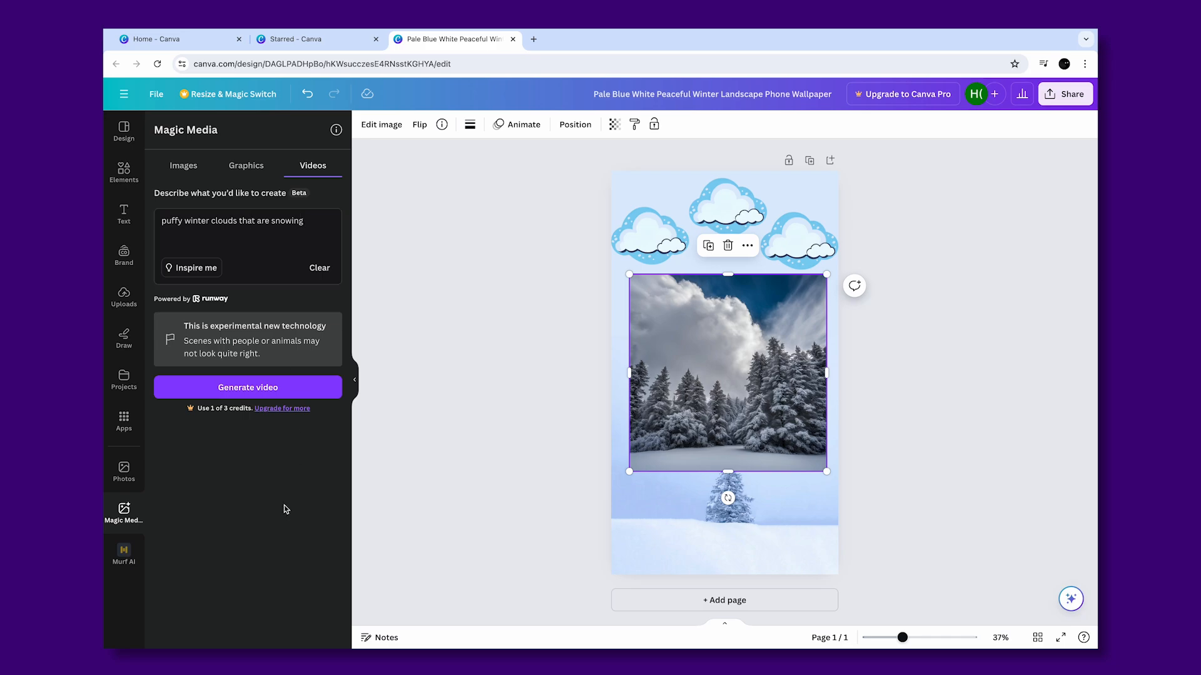
- Generate a Magic Media video from the entered winter clouds prompt and play the resulting clip
click(277, 389)
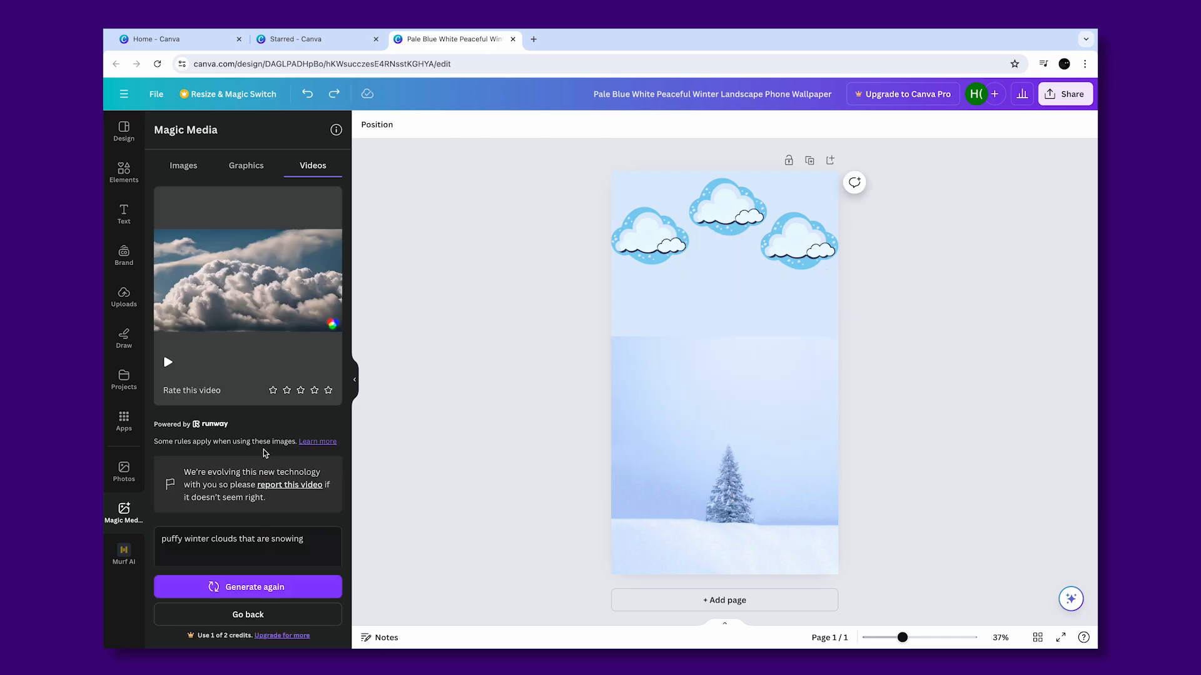
click(199, 344)
click(167, 366)
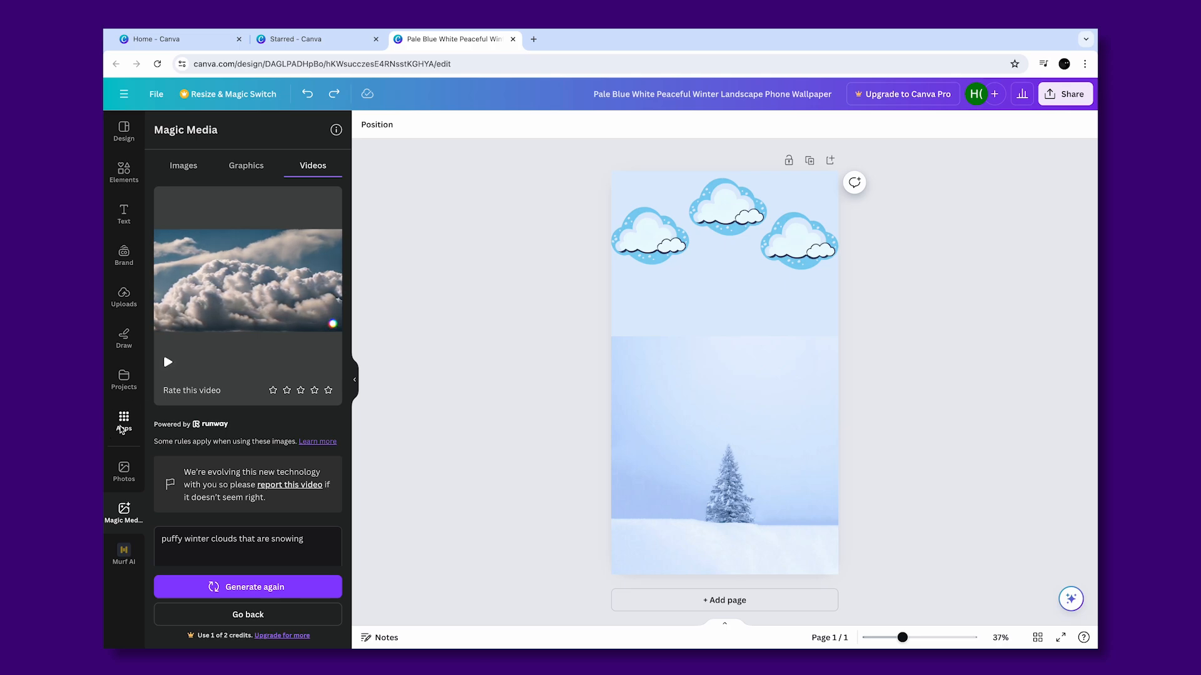
- Browse the AI-powered category of Canva apps to examine which AI tools are offered
click(124, 421)
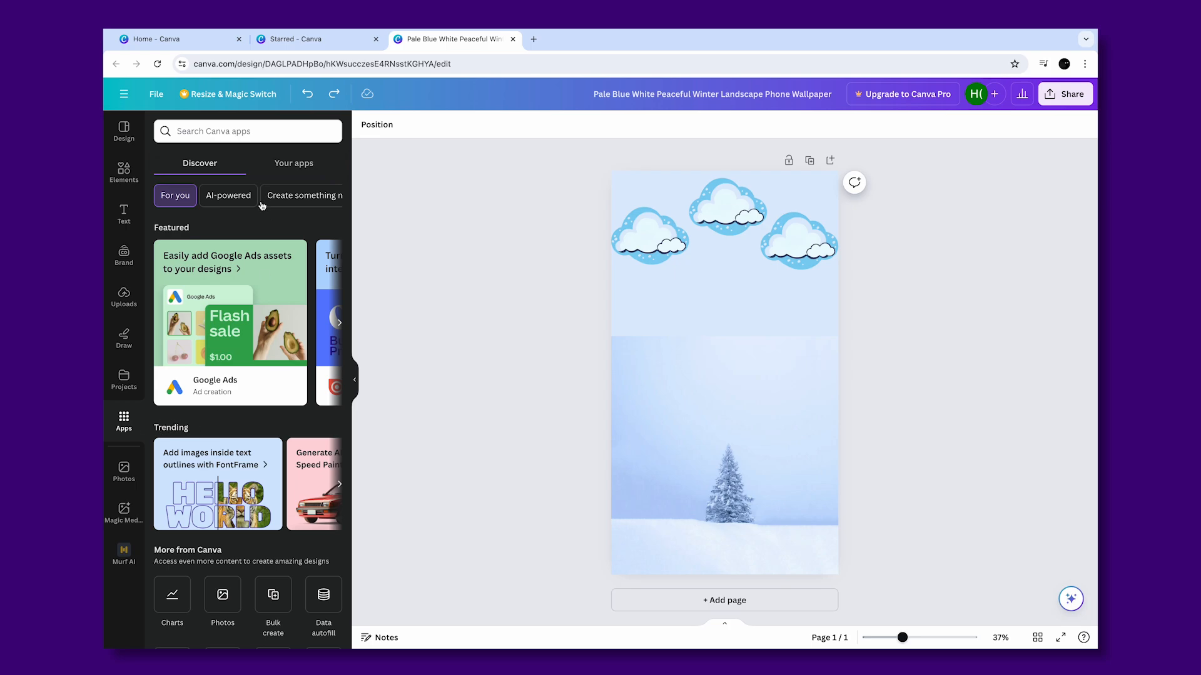
click(241, 200)
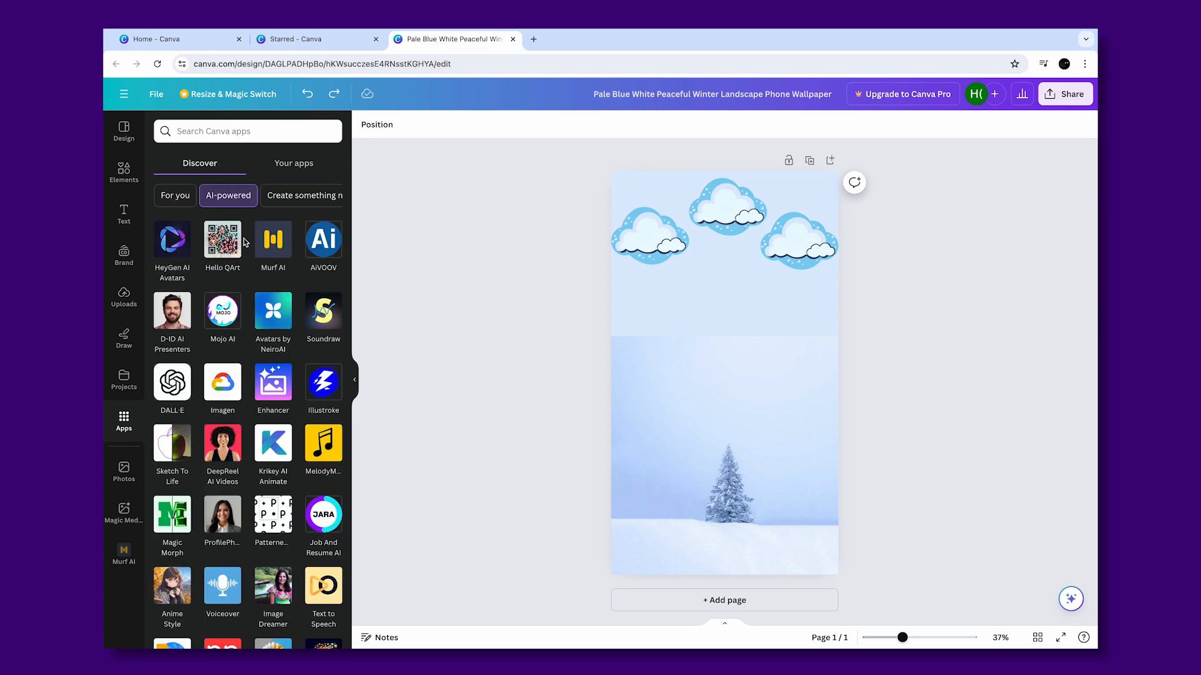
scroll(248, 364, down, 1)
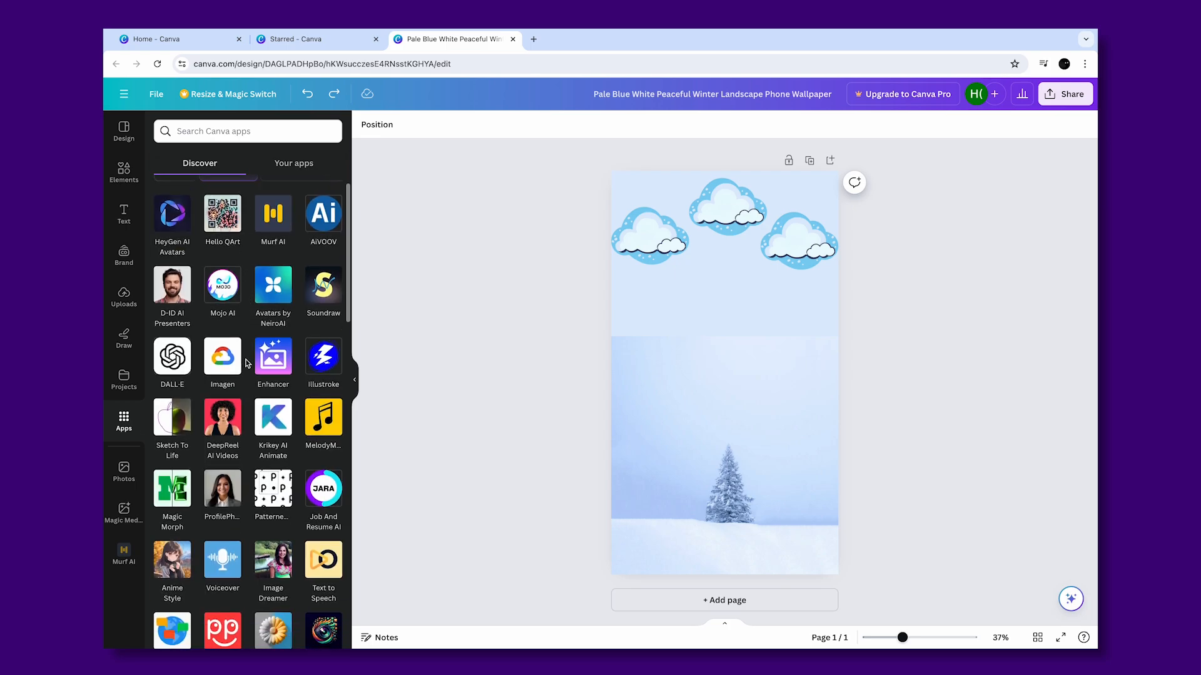
scroll(247, 364, up, 1)
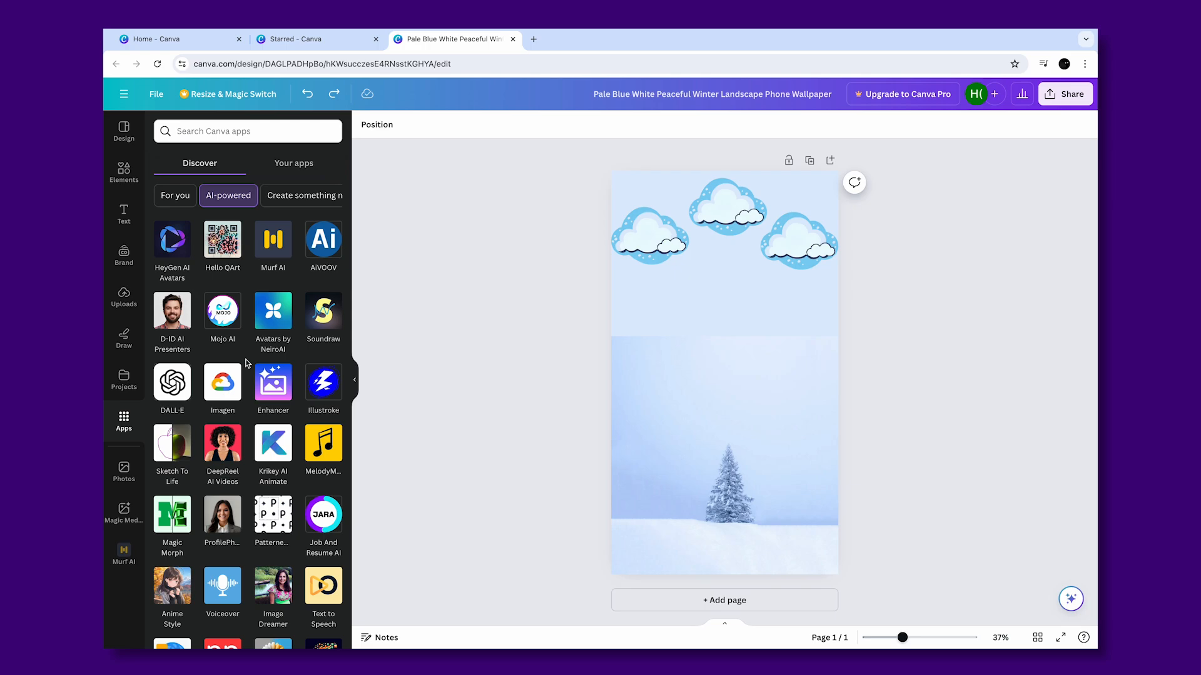
scroll(248, 364, down, 1)
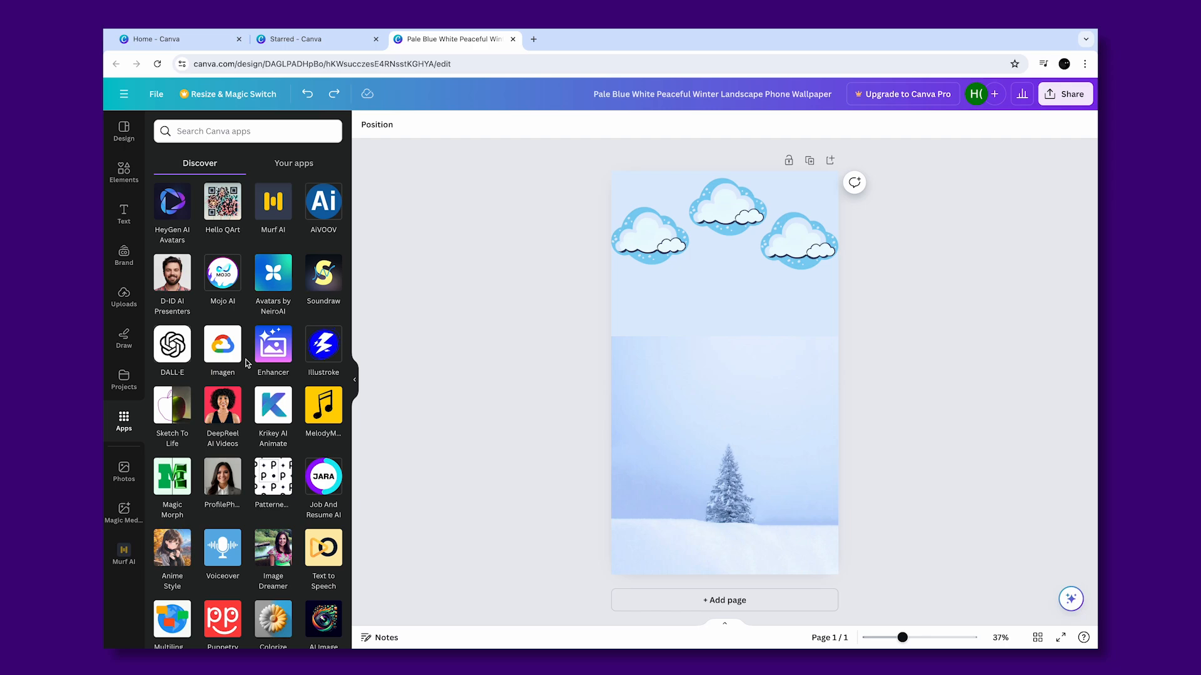
scroll(247, 364, down, 5)
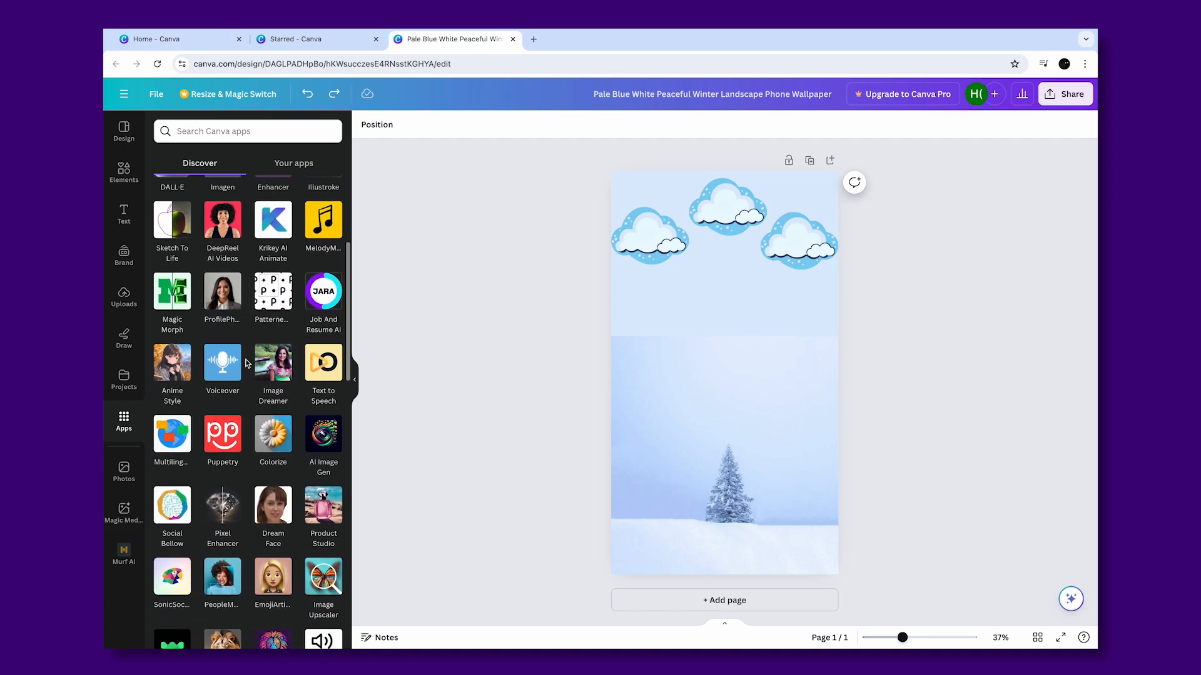
scroll(247, 363, down, 5)
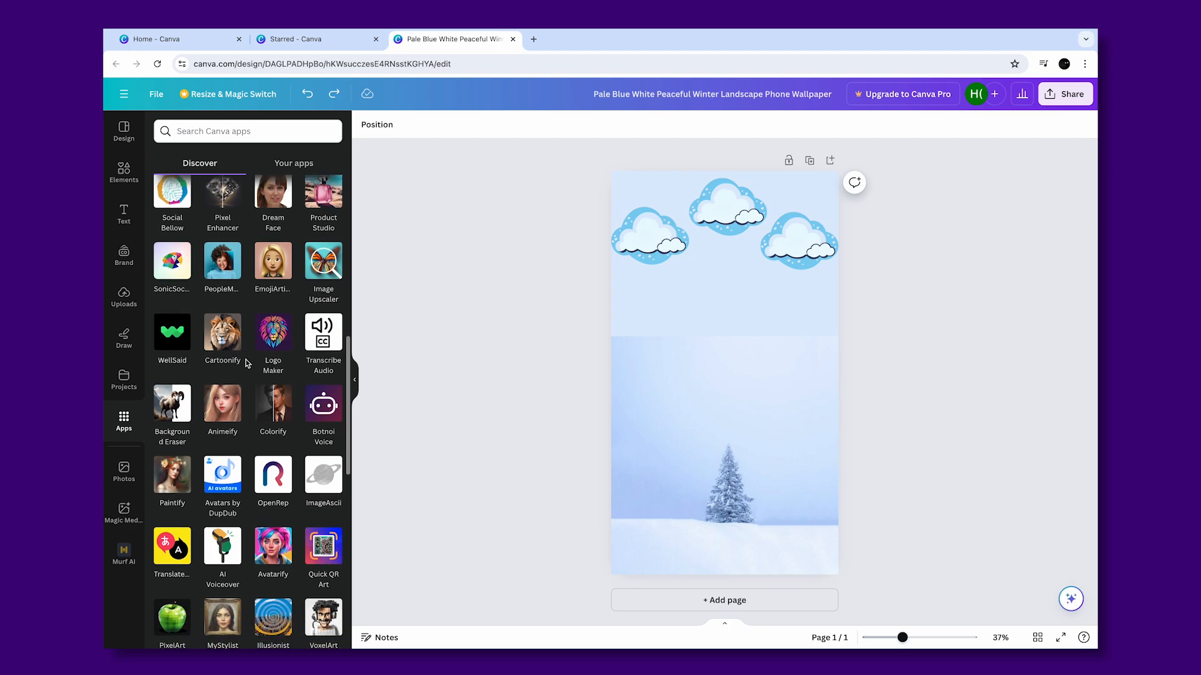
scroll(247, 363, down, 1)
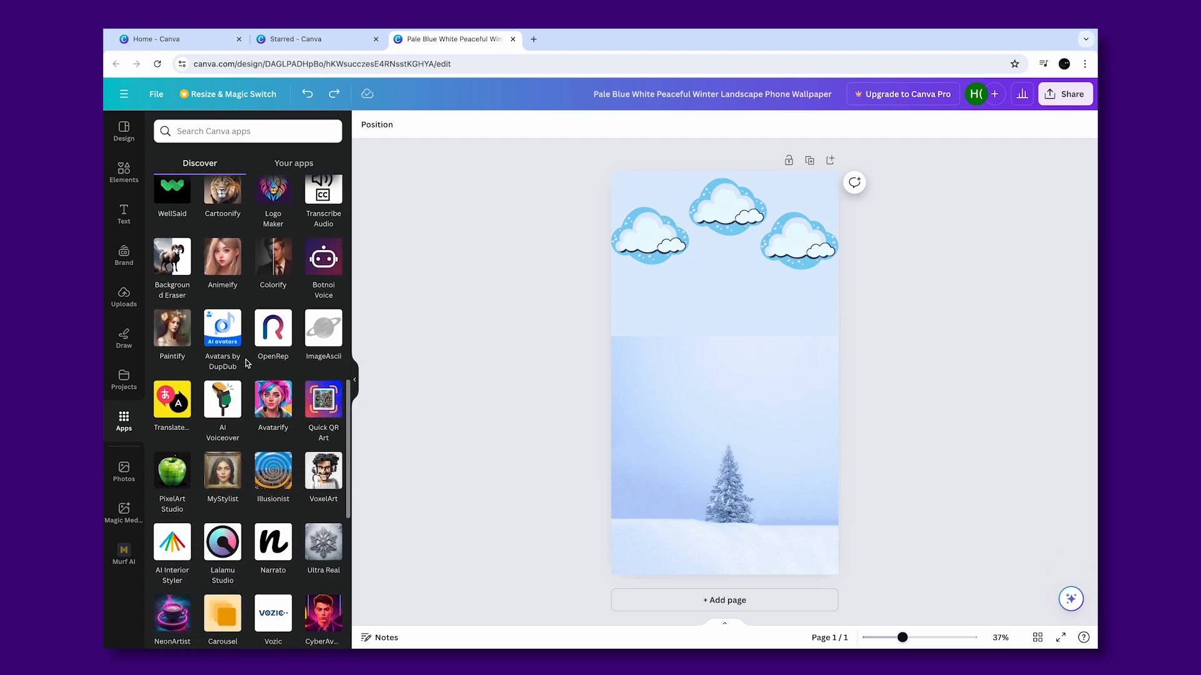
scroll(247, 364, up, 10)
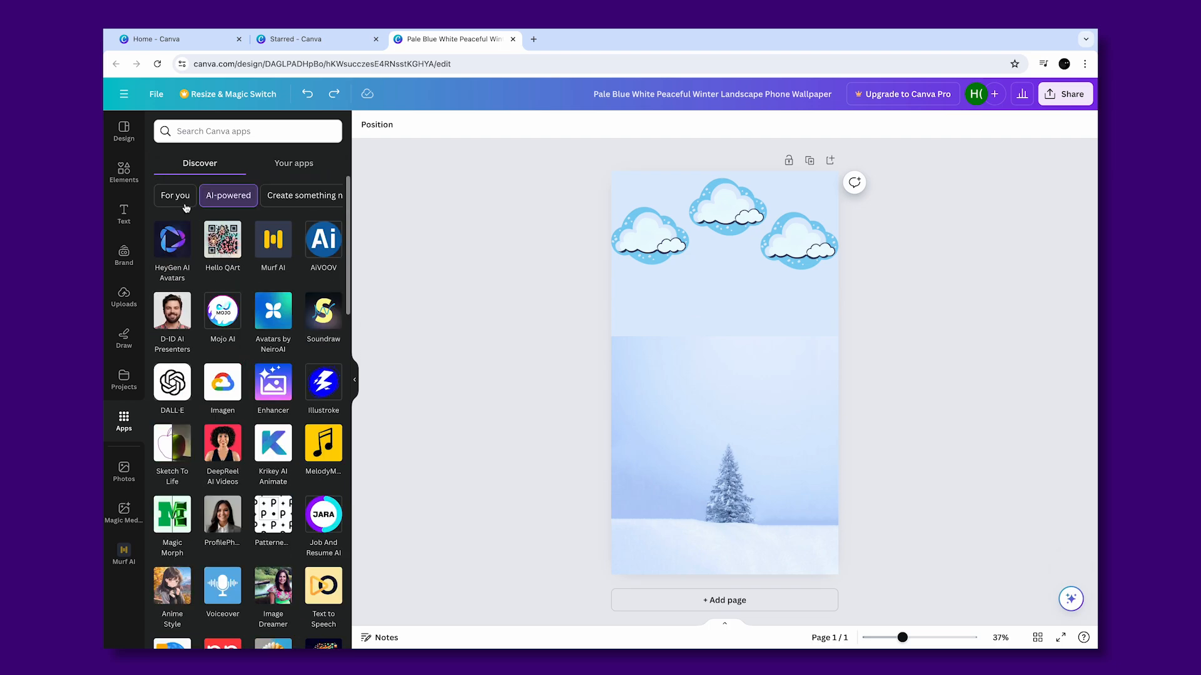
- Leave the wallpaper design and return to the Canva home page
click(124, 95)
click(164, 158)
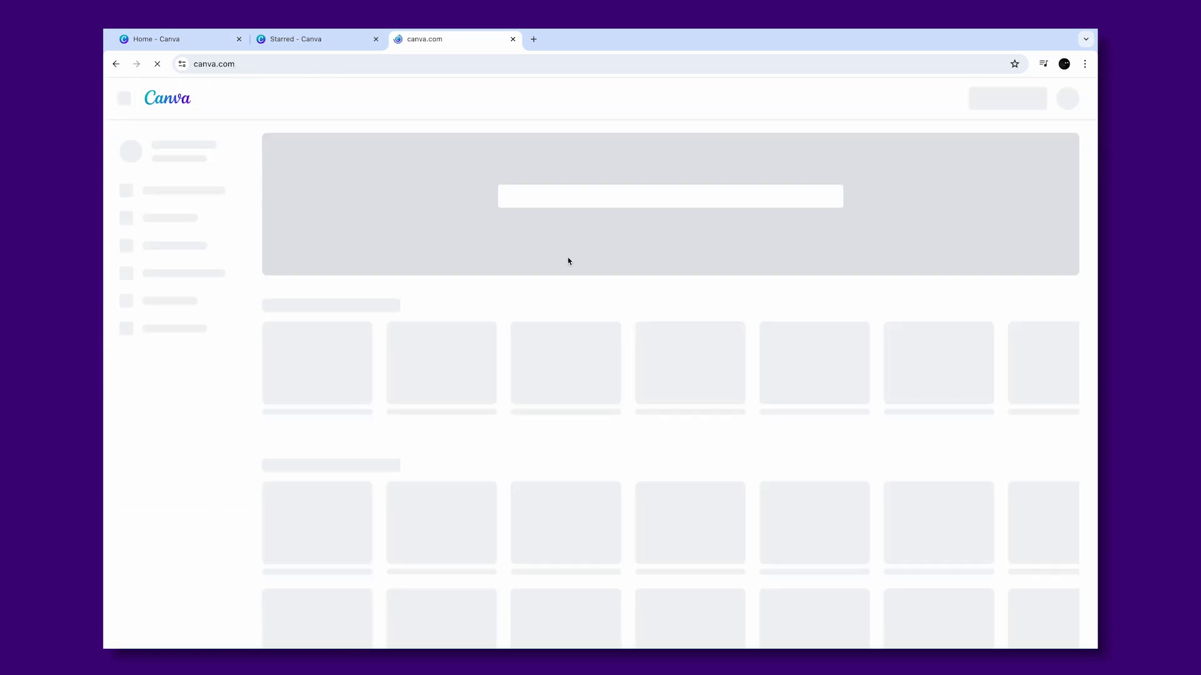